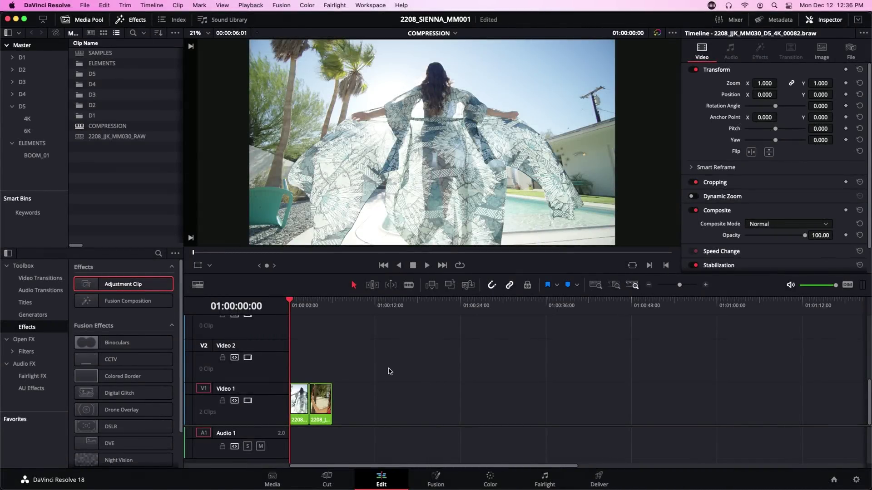
- Set up a QuickTime Apple ProRes 422 HQ export named COMPRESSION_PRORES on the Deliver page
key(space)
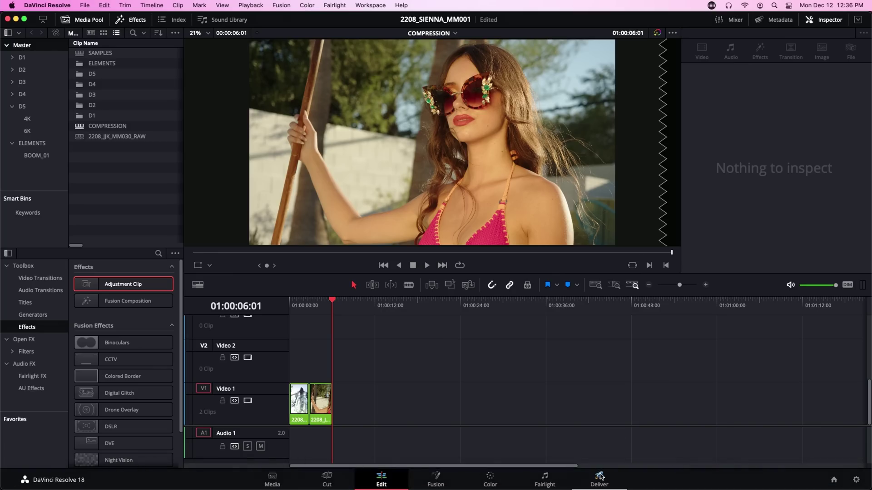
click(599, 476)
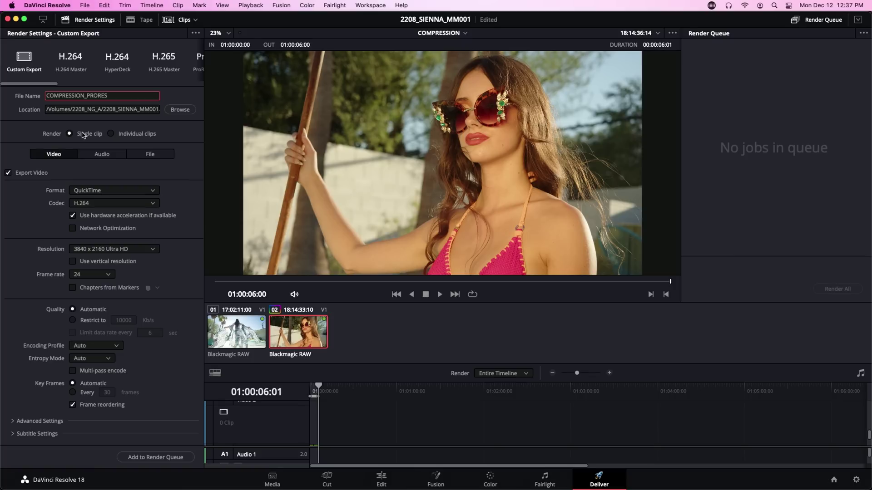
click(104, 204)
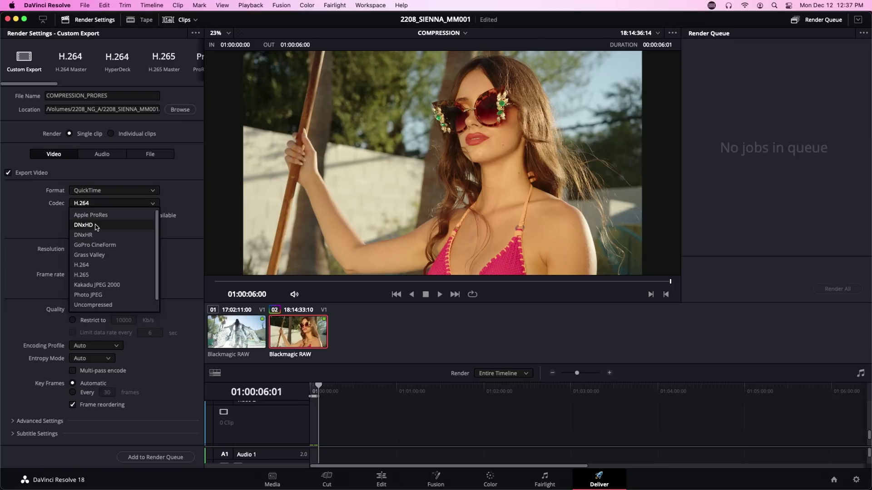
click(101, 216)
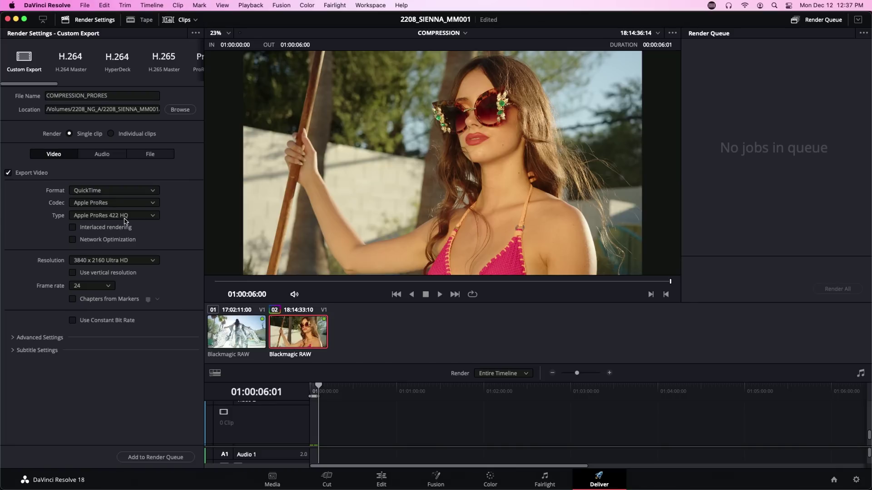
- Queue and render the ProRes export over the In/Out Range, then delete Job 1 from the queue
click(155, 457)
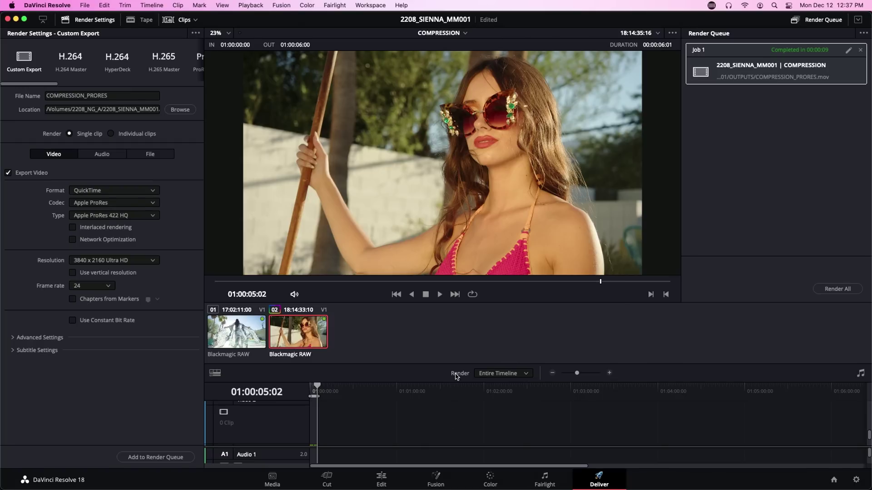
click(500, 377)
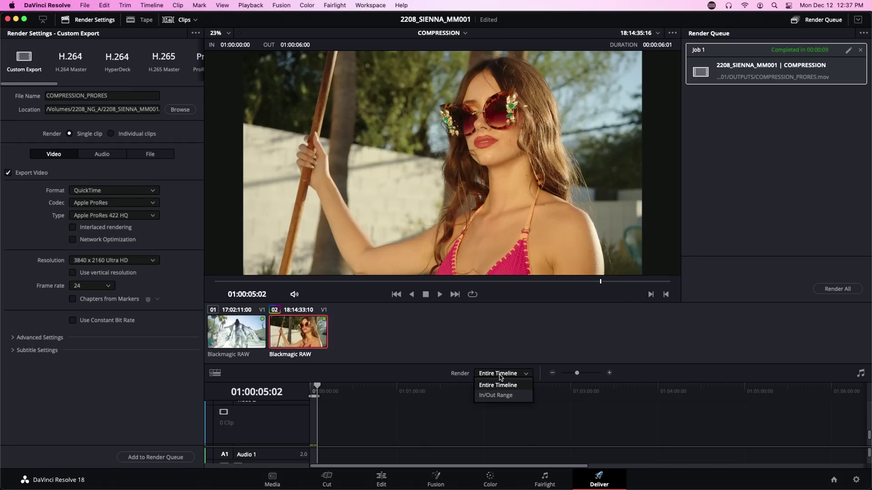
click(497, 396)
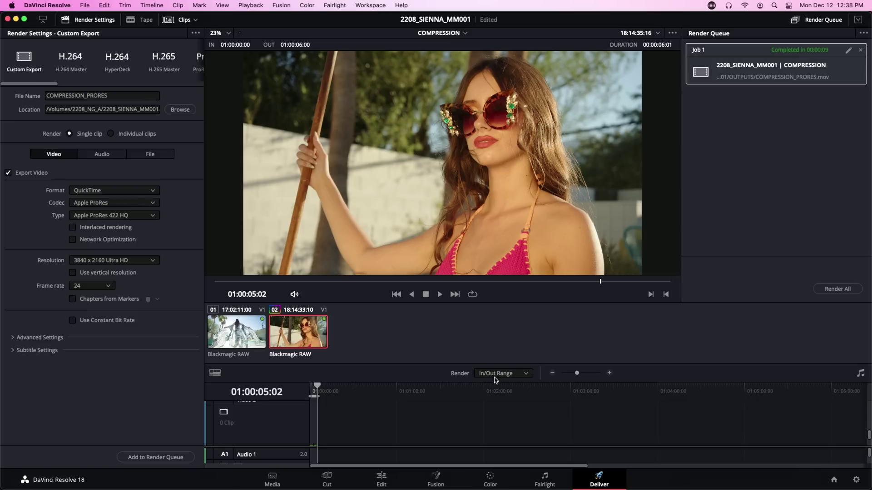
click(860, 51)
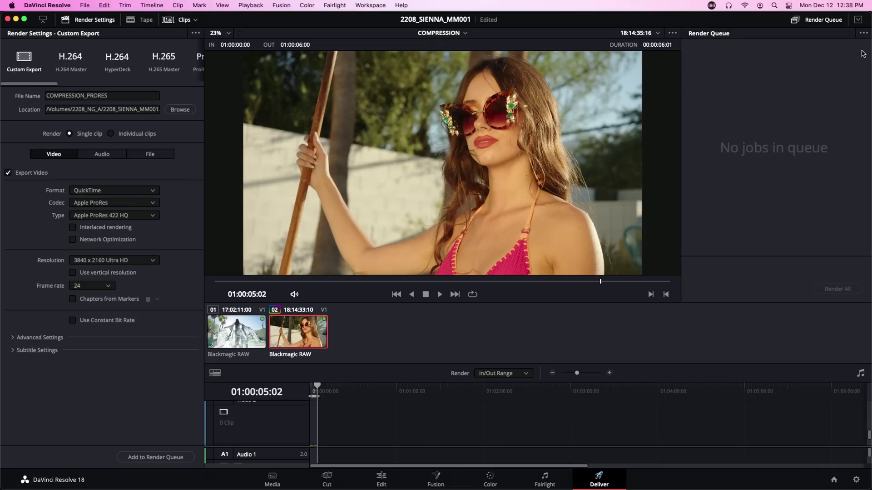
- Rename the export COMPRESSION_H264, switch the codec to H.264, and queue it for rendering
click(118, 97)
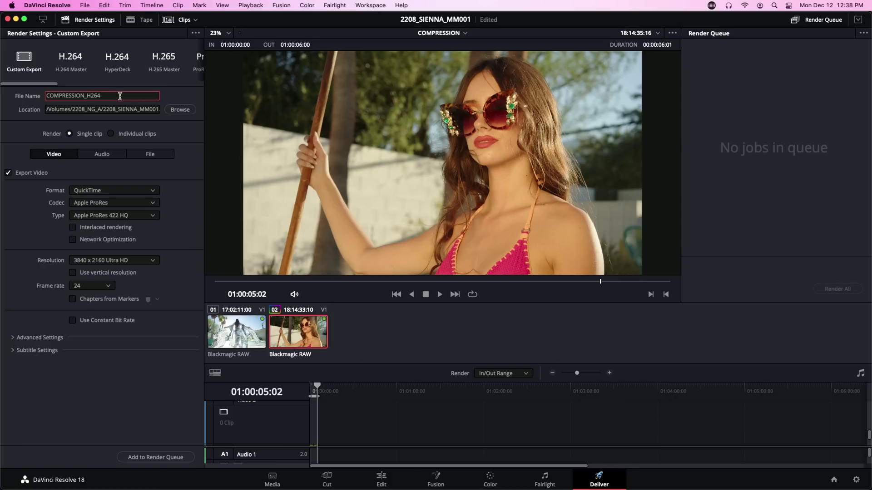
text(H264)
click(94, 204)
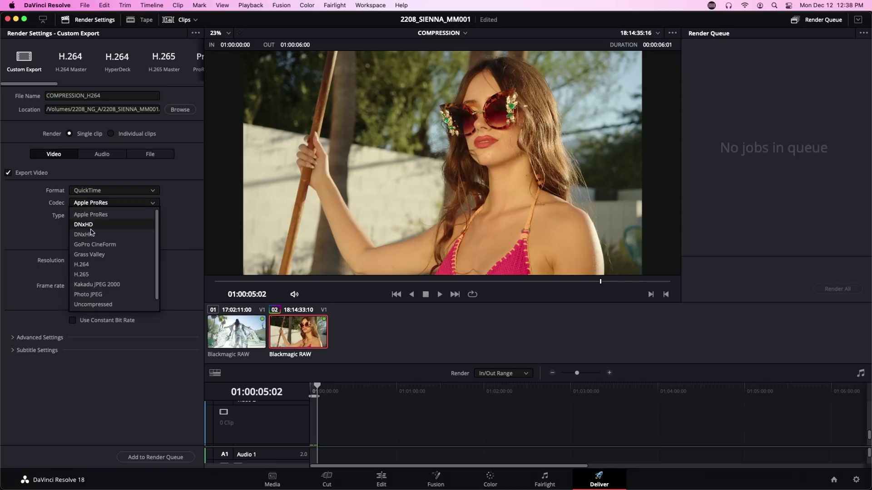
click(88, 264)
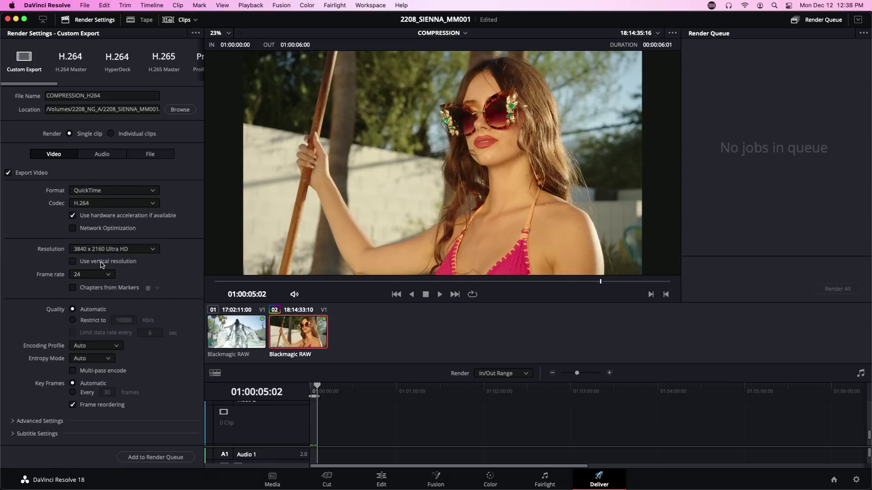
click(144, 453)
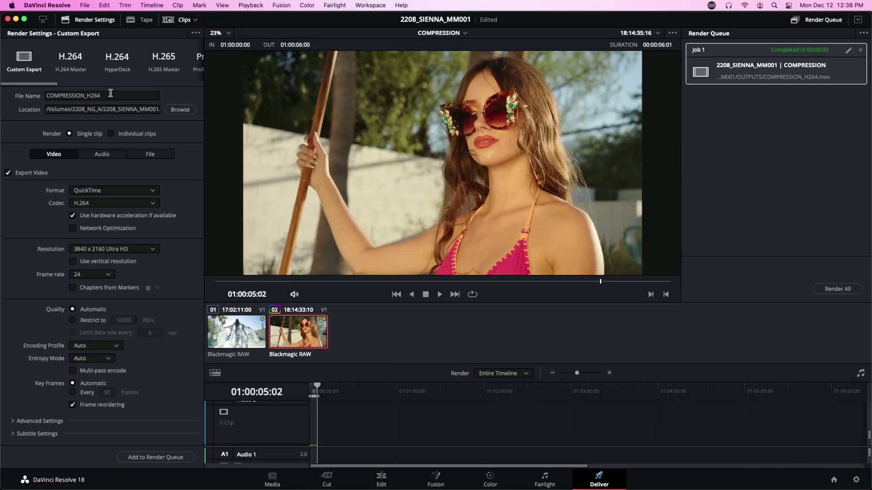
- Rename the export COMPRESSION_H264_LO, restrict quality to 10000 Kb/s, and queue it
click(112, 94)
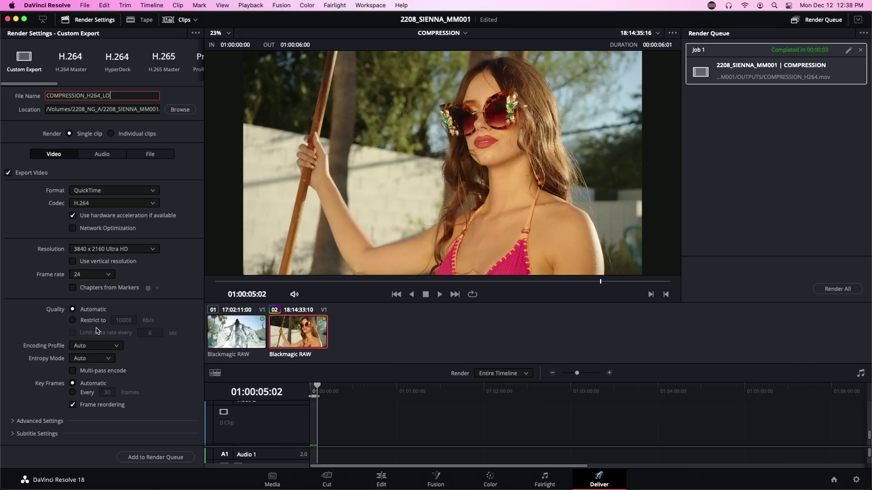
click(74, 320)
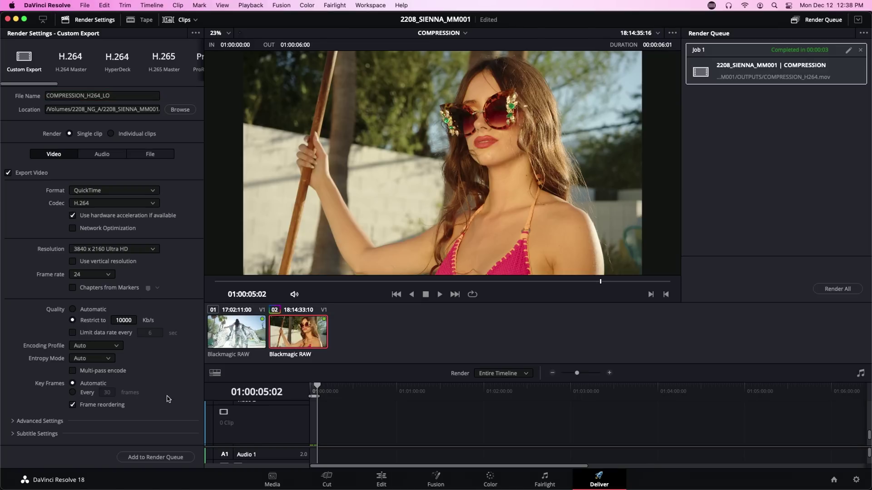
click(167, 456)
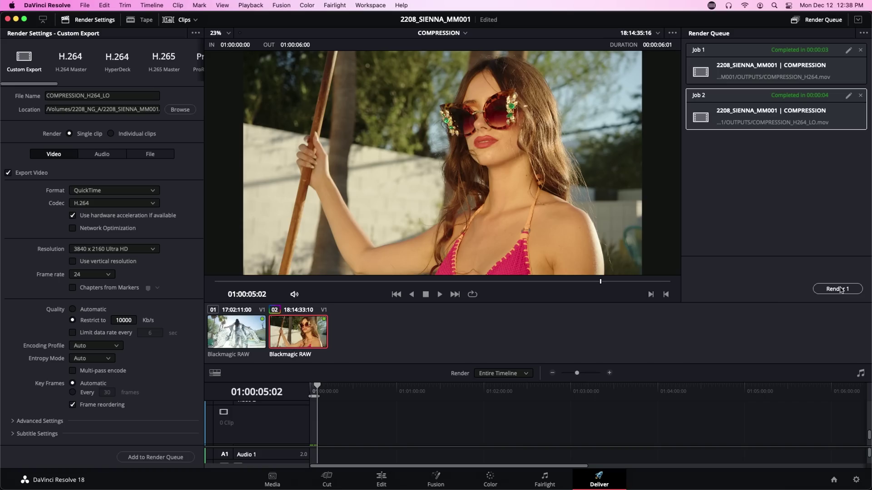
- Clear Resolve's render queue and drag COMPRESSION_PRORES.mov from OUTPUTS into Media Encoder's queue
click(860, 50)
click(860, 50)
key(super+Tab)
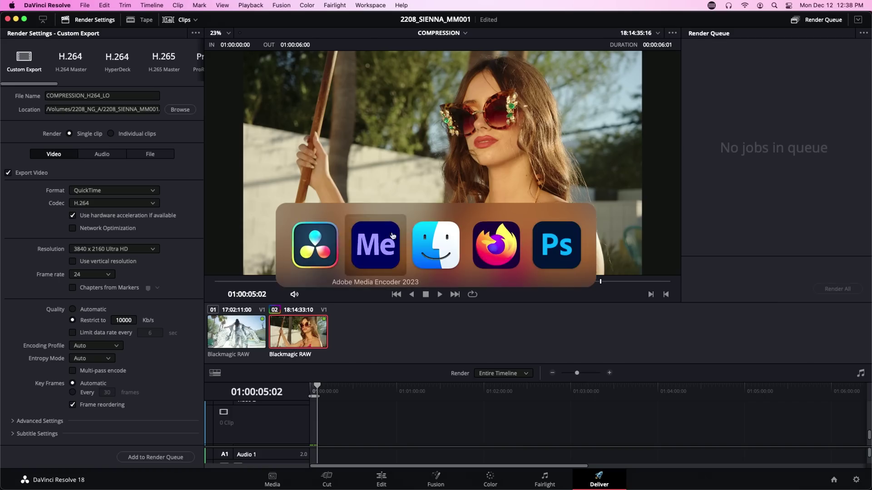
key(super+Tab)
key(Tab)
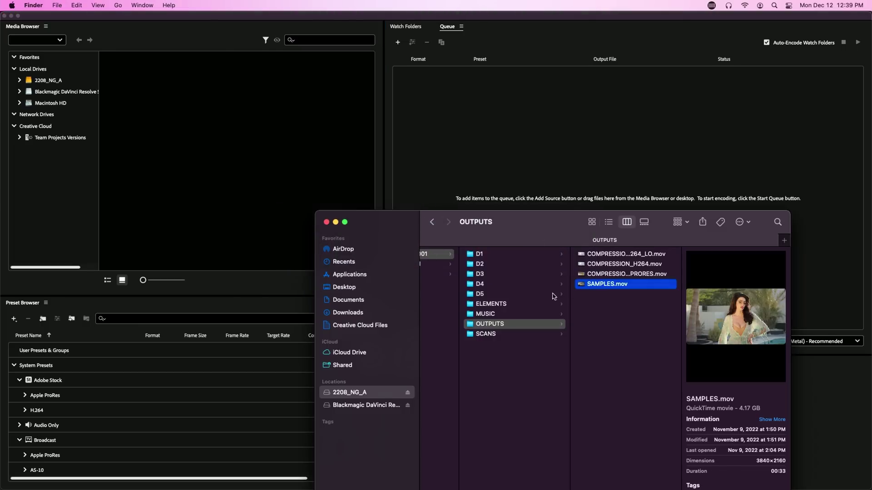
click(609, 307)
click(605, 273)
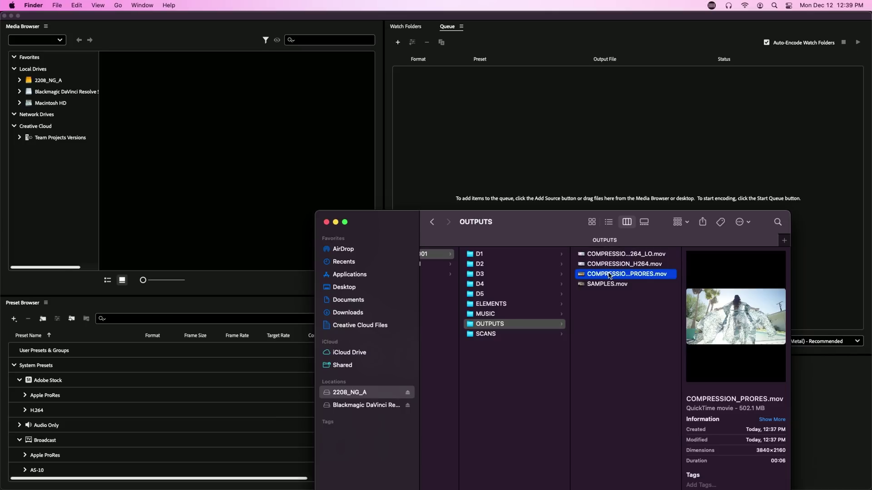
drag(609, 276, 635, 128)
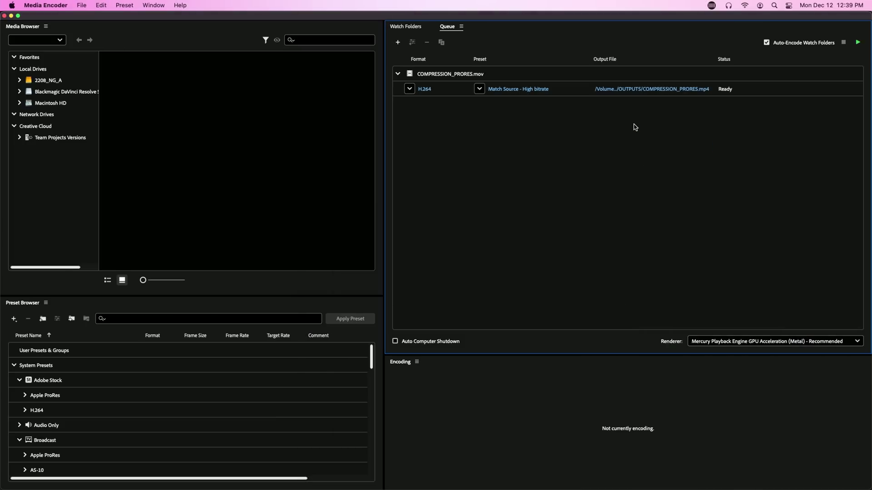
- Set the queued job's H.264 bitrate to VBR 2 pass, 40 Mbps target, 60 Mbps maximum
click(521, 90)
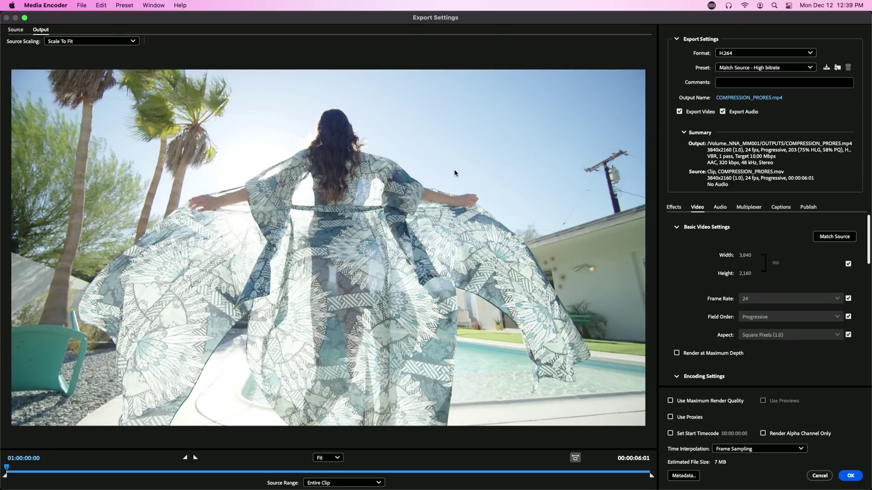
scroll(688, 329, down, 10)
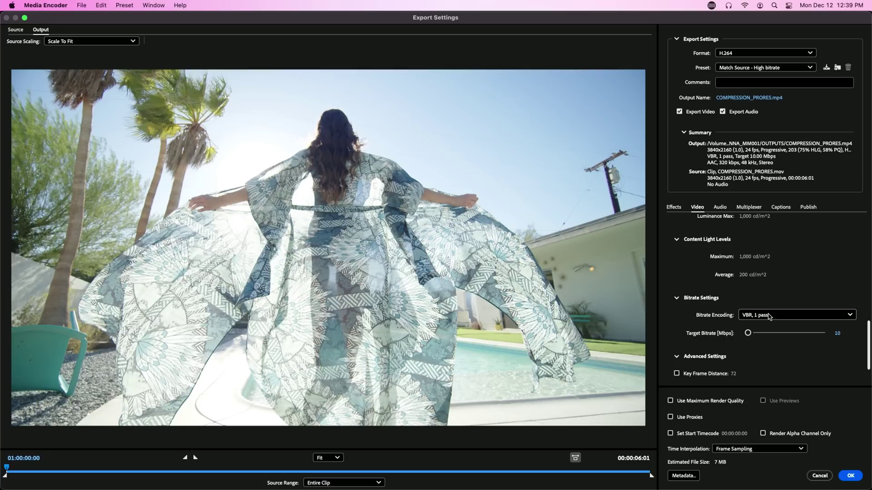
click(767, 319)
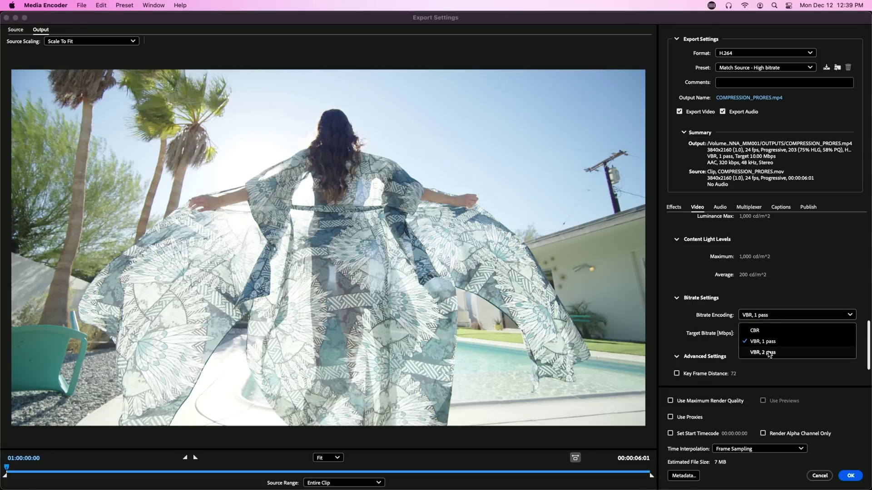
click(769, 355)
click(839, 352)
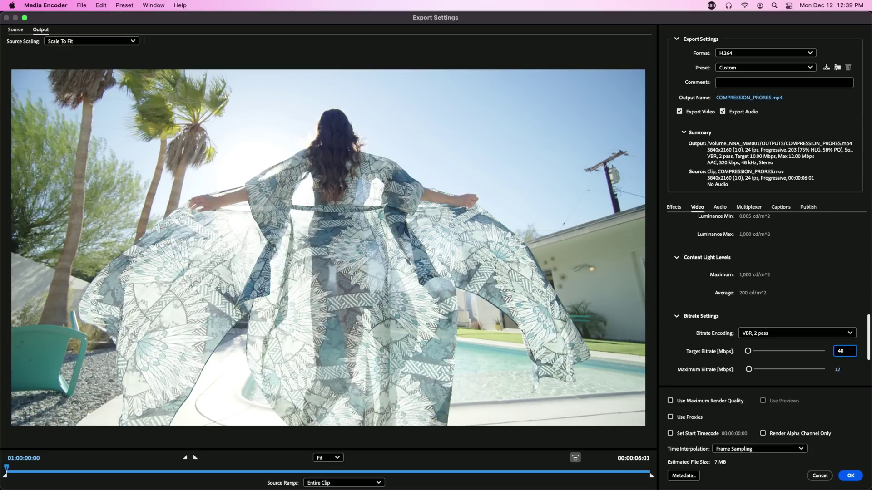
key(Tab)
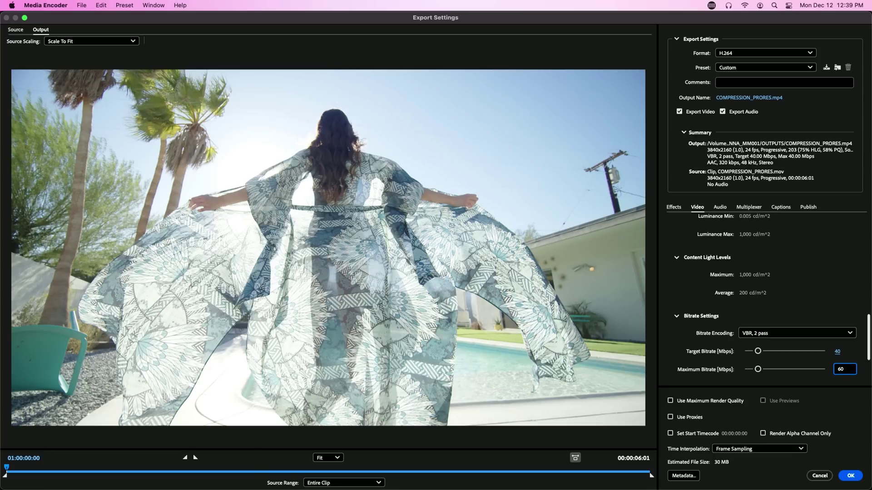
key(Tab)
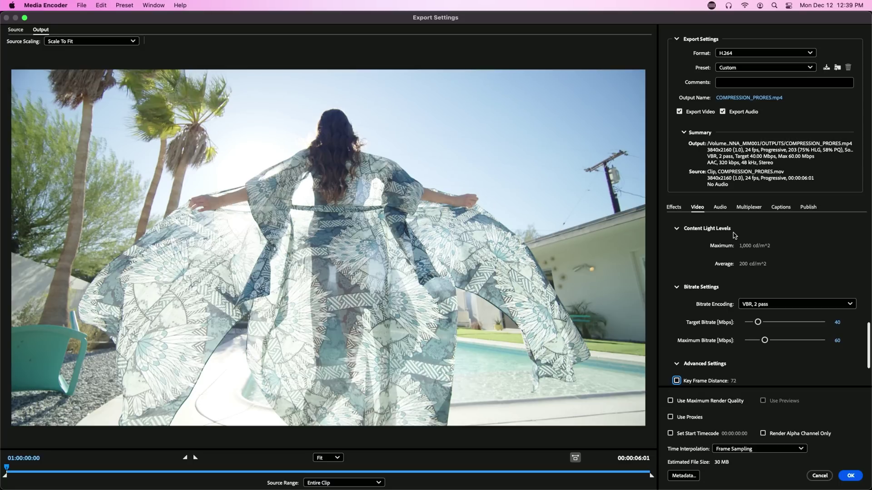
click(722, 111)
click(850, 477)
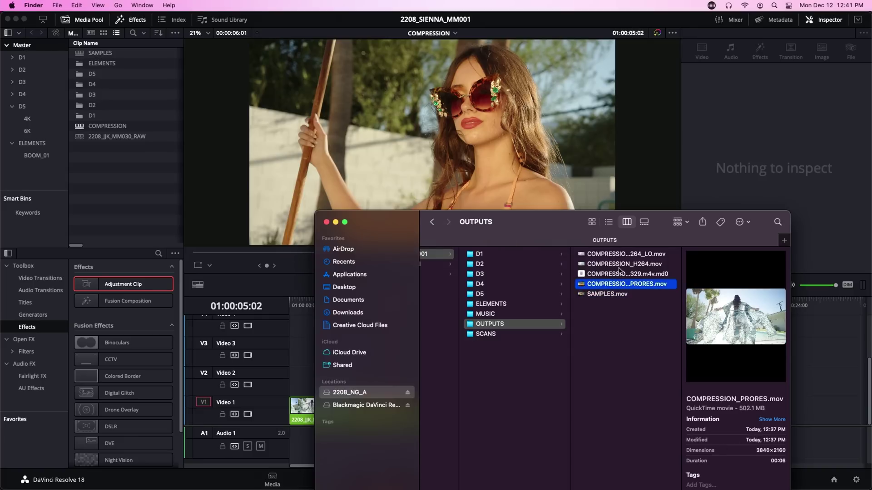
- Import the three exports from Finder into the media pool
super+click(622, 265)
super+click(628, 254)
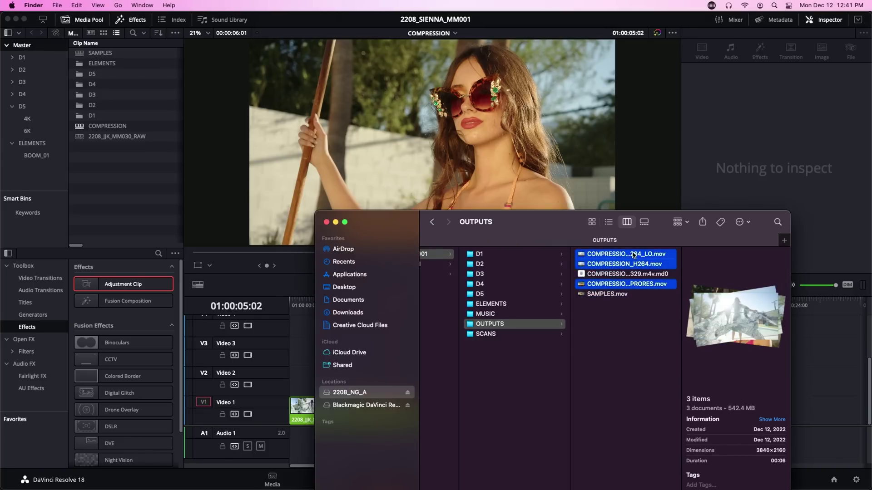
drag(633, 255, 130, 185)
click(130, 188)
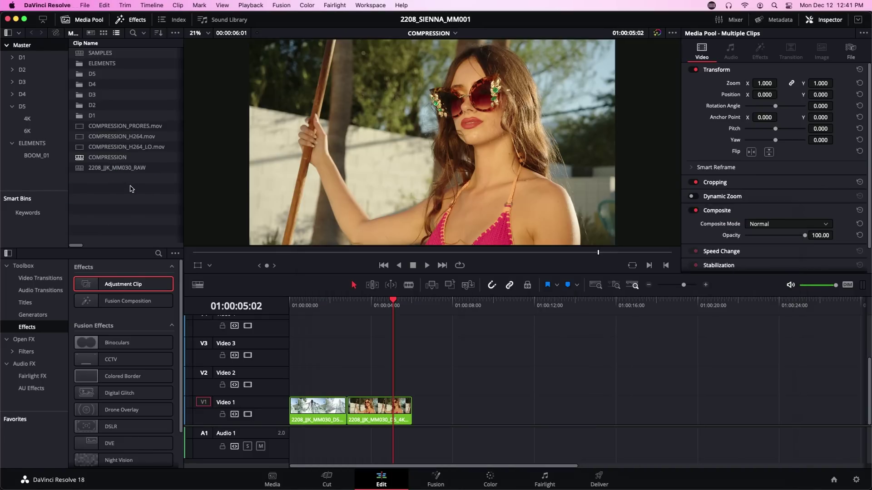
click(112, 127)
shift+click(111, 148)
- Lay COMPRESSION_H264, COMPRESSION_H264_LO and COMPRESSION_PRORES end to end on Video 2
drag(103, 136, 461, 385)
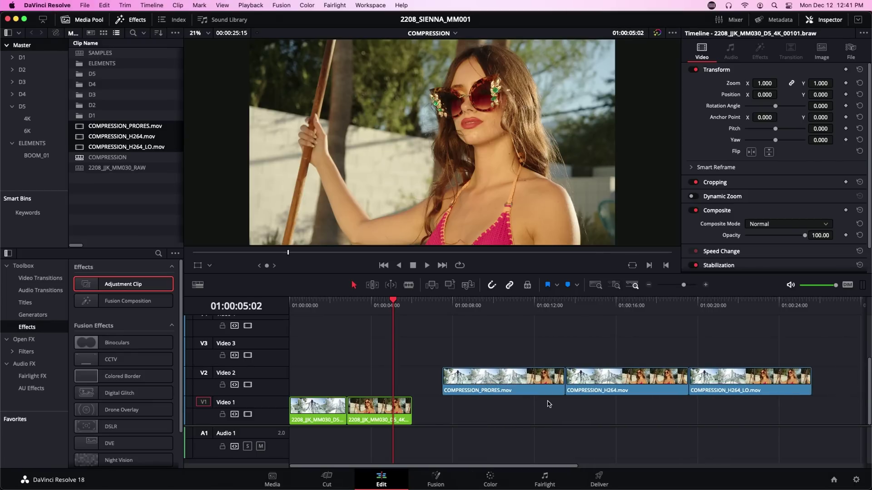
drag(608, 386, 295, 375)
drag(533, 378, 823, 348)
drag(776, 370, 500, 391)
drag(802, 358, 602, 389)
key(super+Tab)
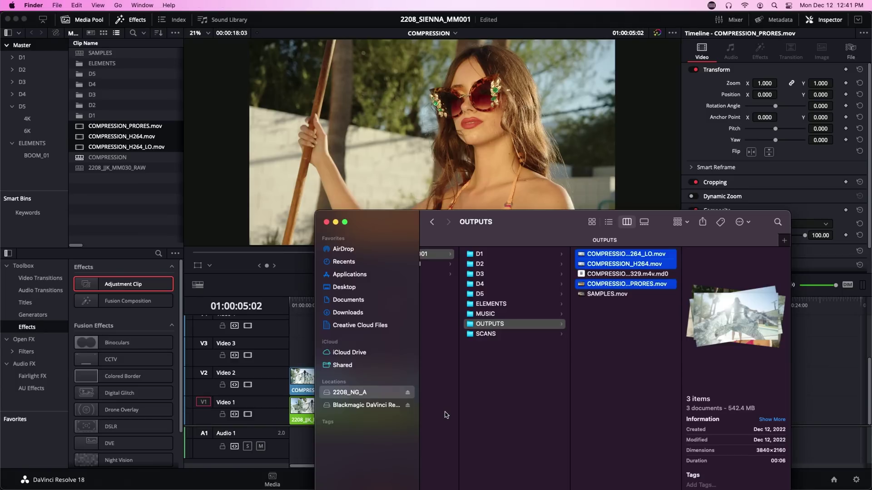
key(super+Tab)
key(super+Tab)
key(super+Tab)
key(super+Tab)
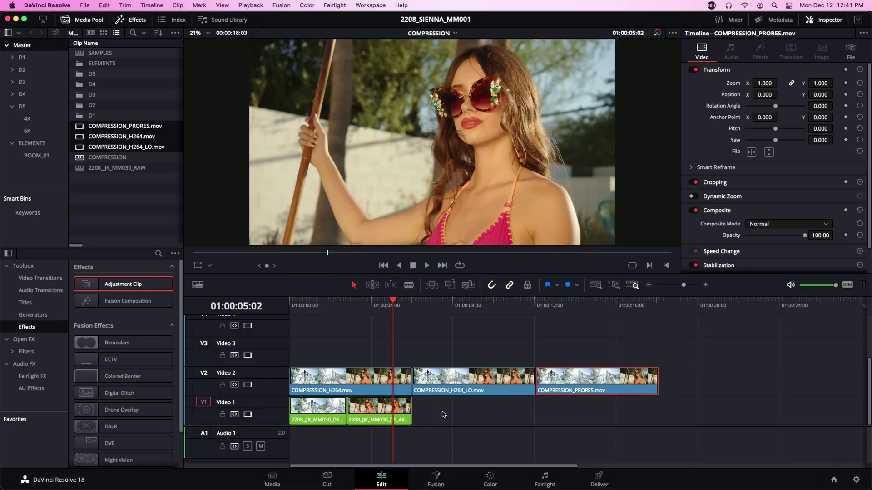
- Duplicate the source clips under the exports and toggle COMPRESSION_H264_LO.mov against its source
drag(463, 433, 585, 432)
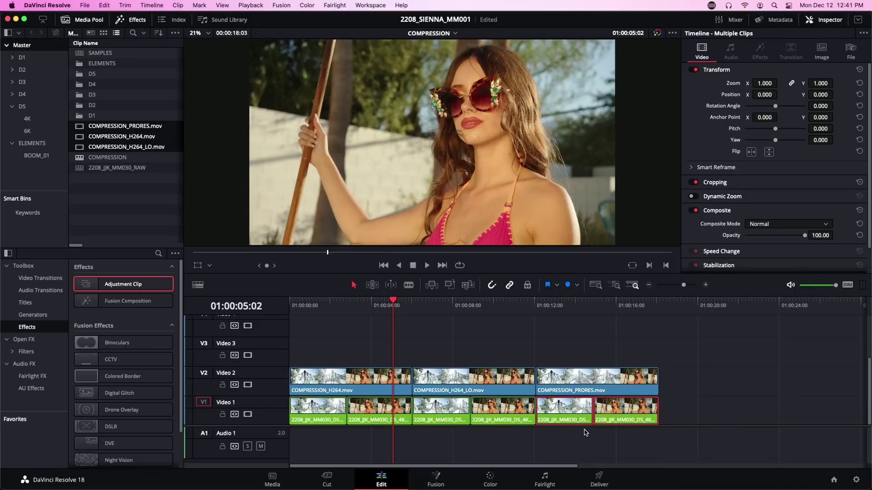
click(439, 306)
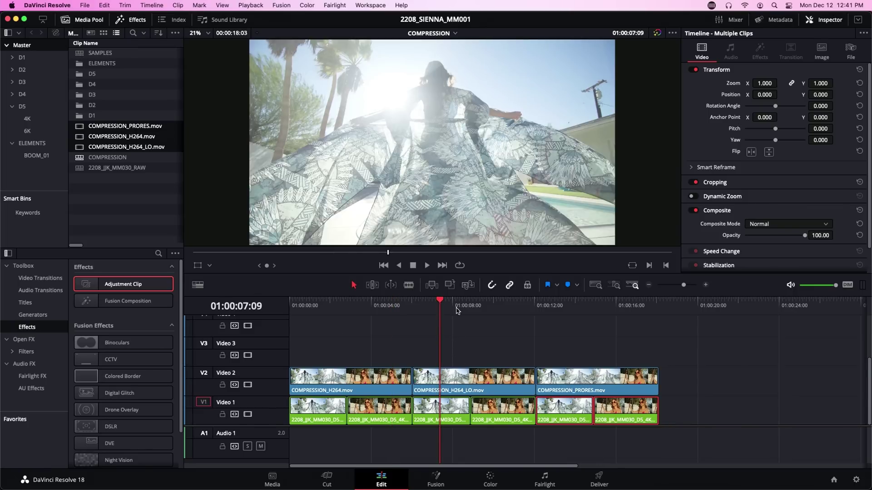
scroll(416, 150, up, 5)
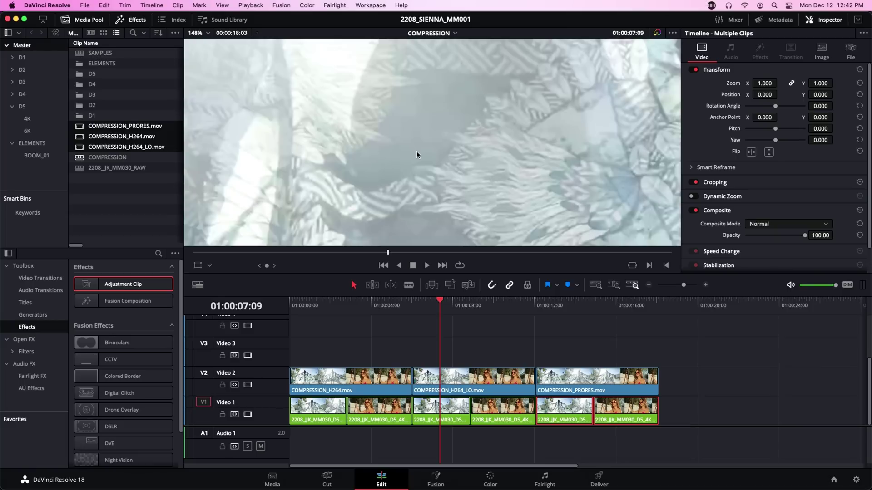
click(484, 385)
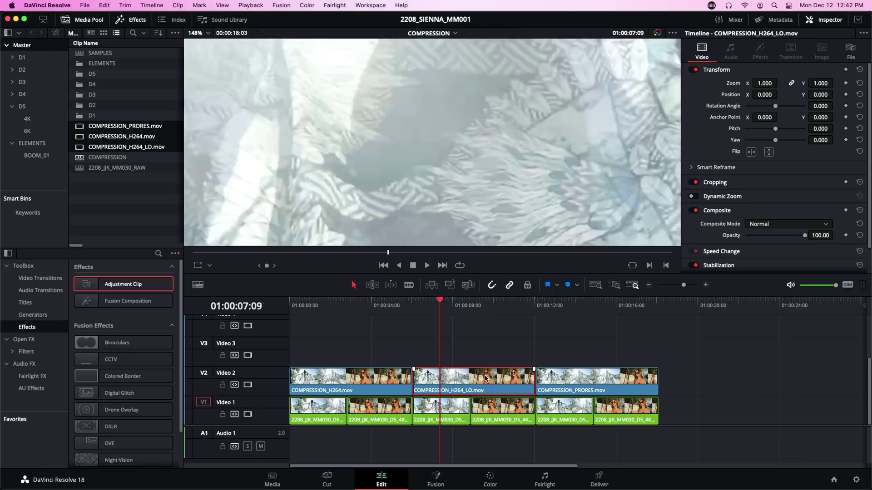
key(d)
key(d)
key(d)
key(d)
key(d)
key(d)
click(207, 33)
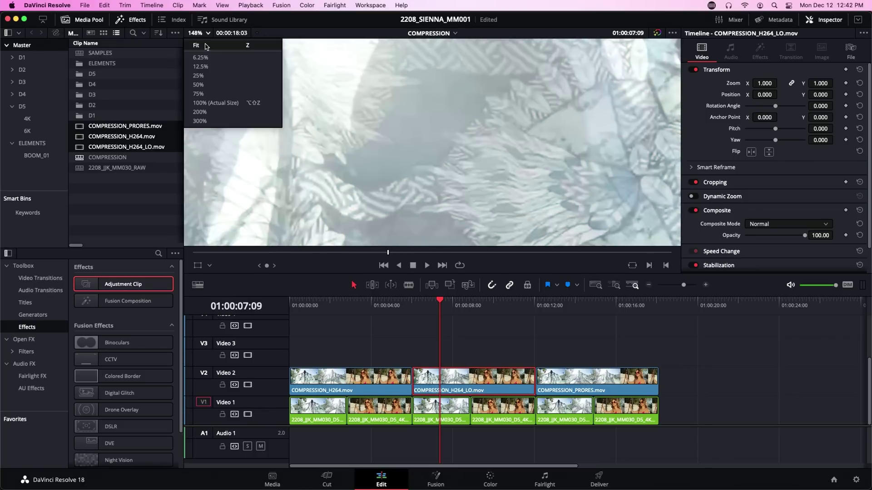
click(207, 46)
key(d)
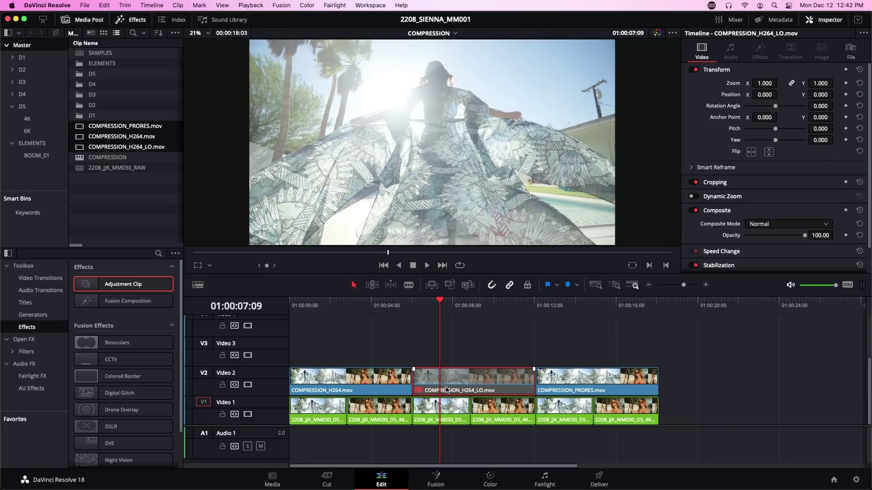
key(d)
key(d)
key(d)
key(d)
key(d)
key(d)
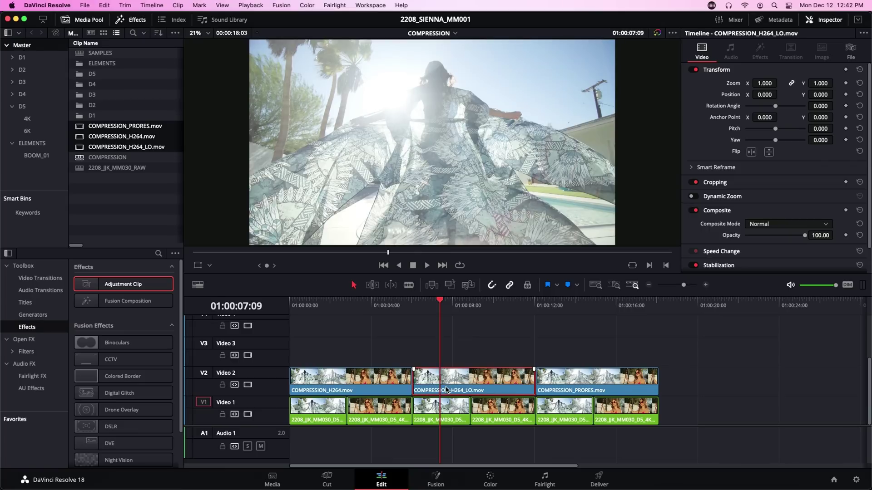
key(d)
- Toggle COMPRESSION_H264.mov on and off to compare it with the source
drag(331, 307, 326, 304)
click(353, 379)
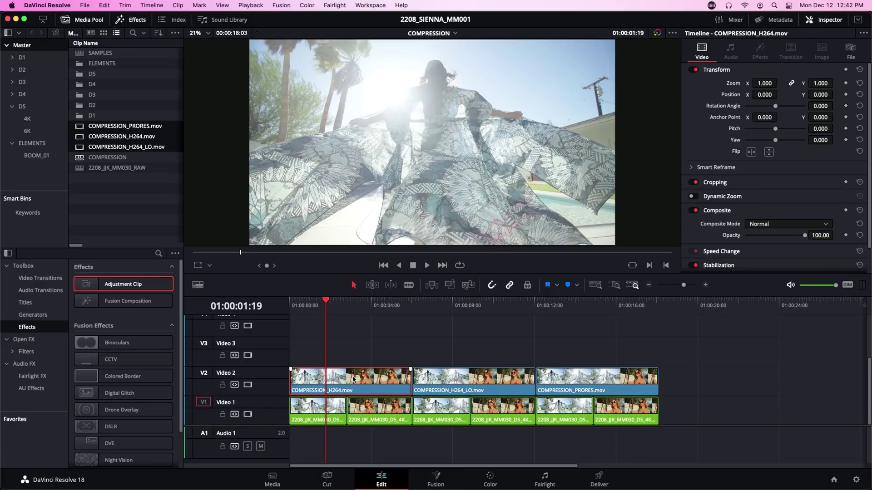
key(d)
key(d)
key(d)
key(d)
key(d)
key(d)
key(d)
key(d)
key(d)
key(d)
key(d)
key(d)
scroll(414, 153, up, 10)
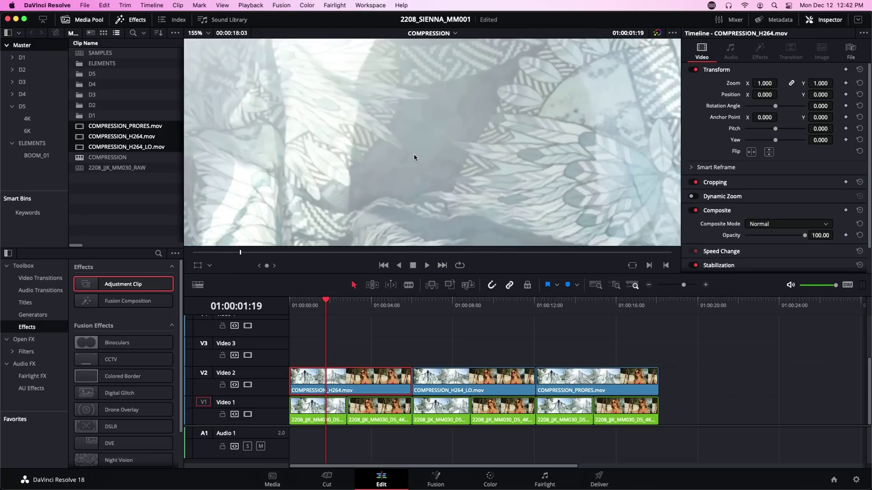
key(d)
key(d)
key(d)
key(d)
key(d)
key(d)
click(196, 33)
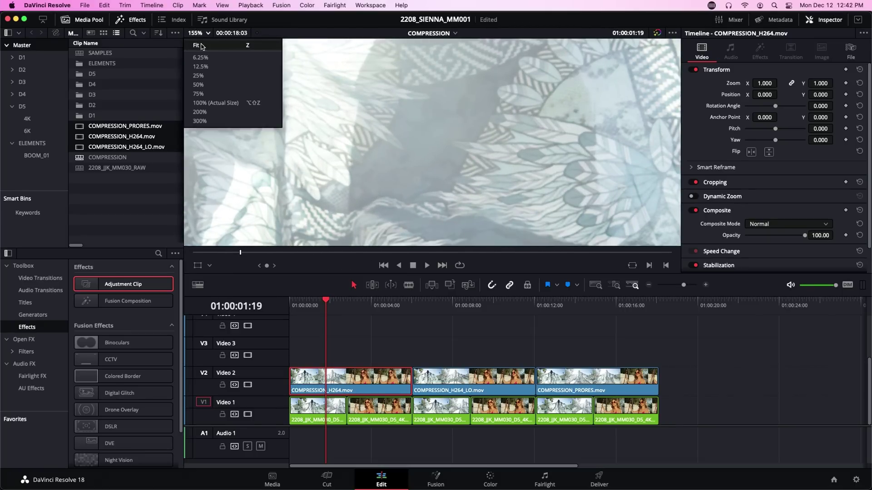
click(201, 44)
- Toggle COMPRESSION_PRORES.mov on and off to compare it with the source
click(568, 301)
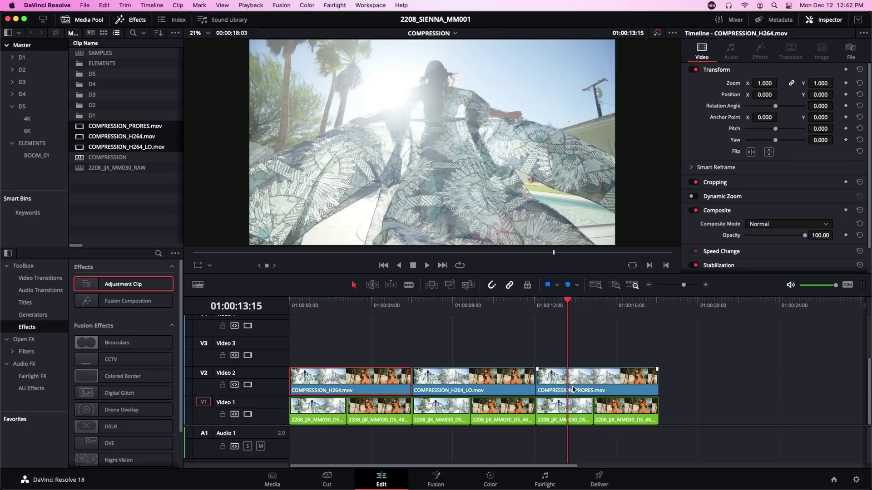
click(572, 389)
key(d)
scroll(448, 171, up, 6)
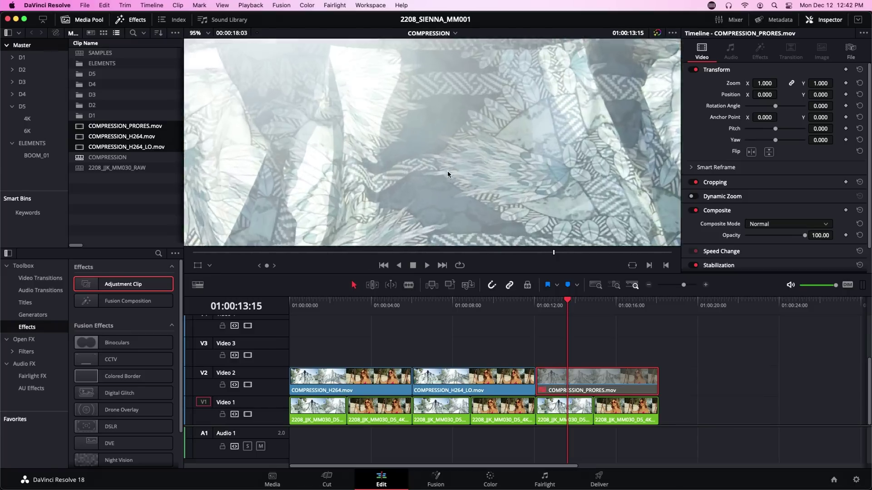
scroll(448, 170, up, 3)
key(d)
key(d)
key(d)
key(d)
key(d)
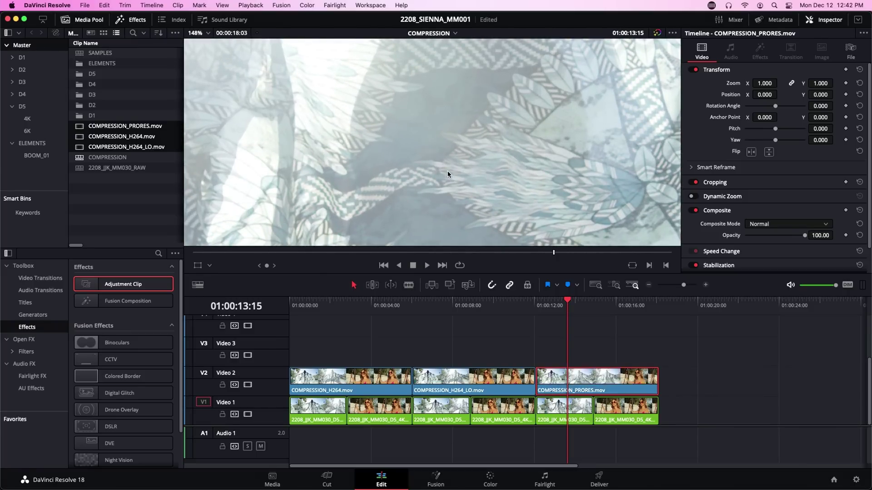
key(d)
key(d)
key(d)
key(d)
key(d)
key(d)
- Confirm the Media Encoder job finished and select COMPRESSION_PRORES.mp4 in Finder's OUTPUTS folder
click(200, 34)
click(211, 61)
key(super+Tab)
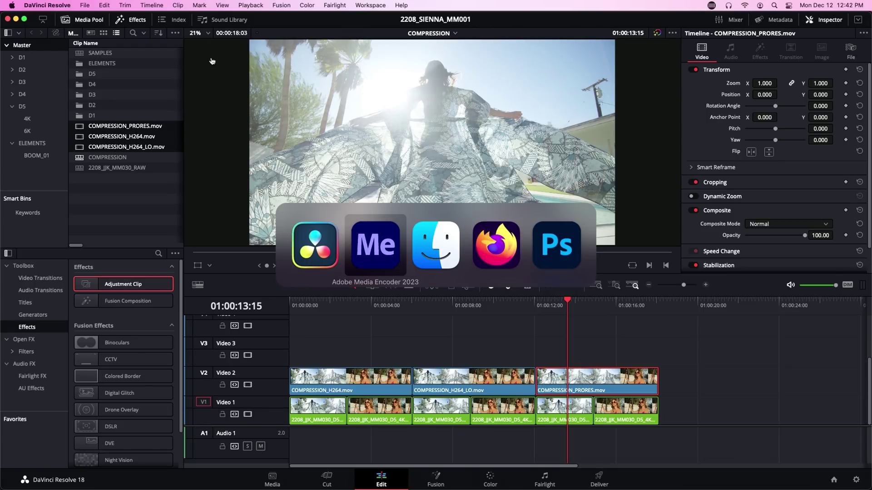
key(Tab)
key(shift+Tab)
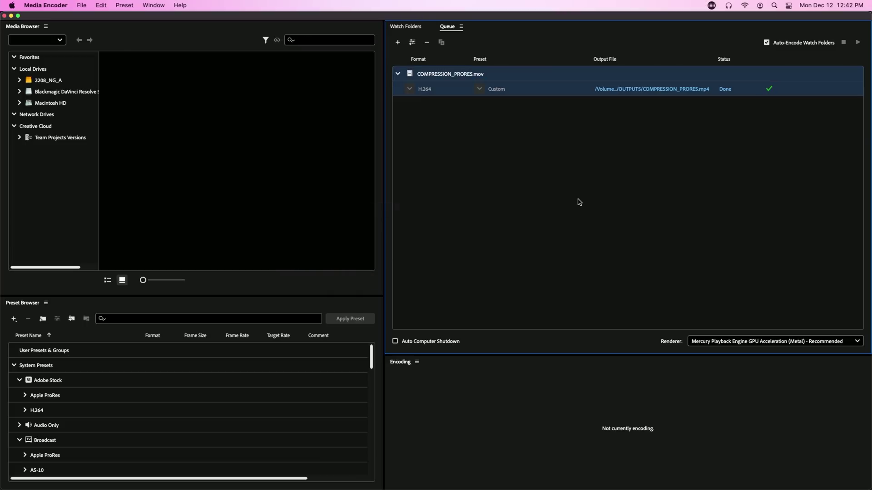
key(Delete)
key(super+Tab)
key(super+Tab)
key(Tab)
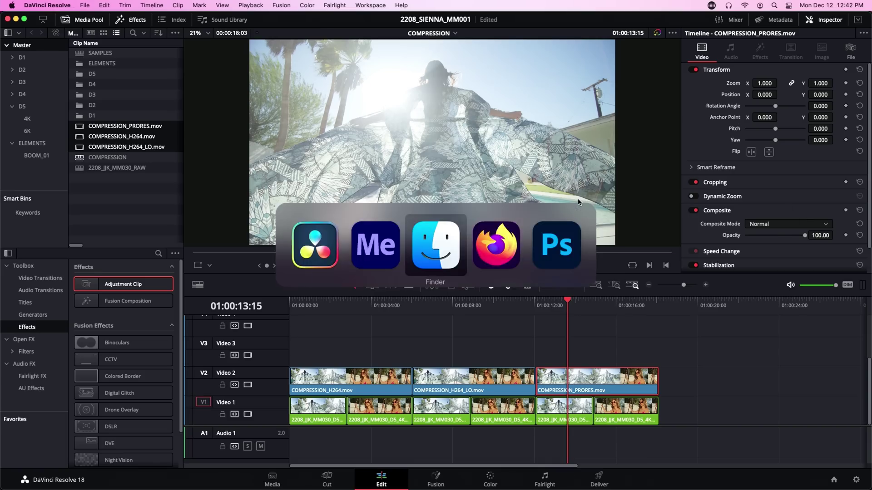
click(621, 286)
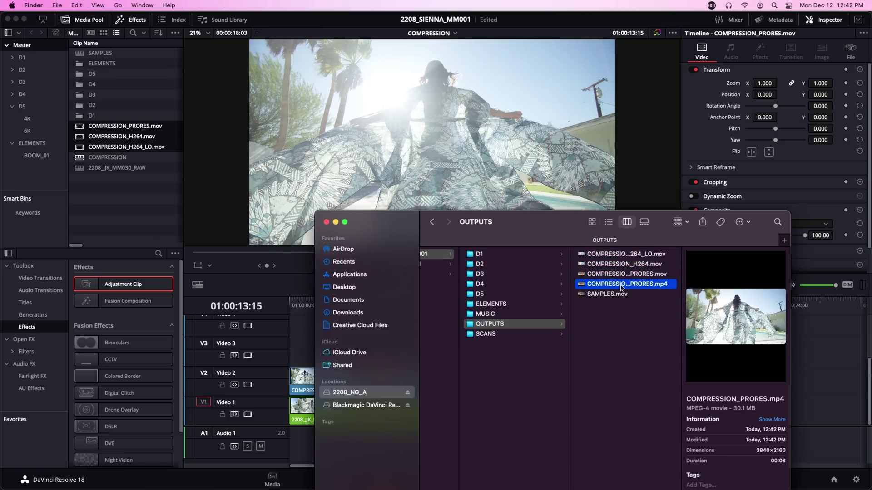
- Import COMPRESSION_PRORES.mp4, place it fourth on Video 2, and duplicate the last two source clips beneath it
drag(622, 286, 131, 219)
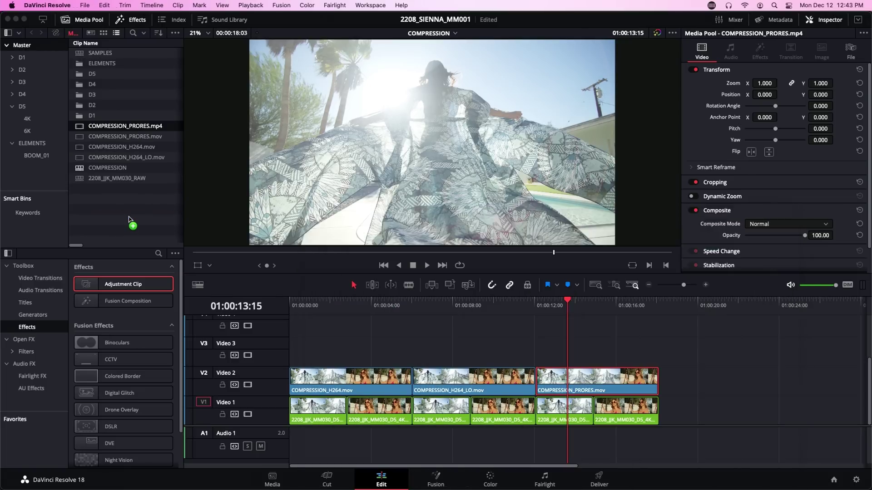
drag(121, 126, 666, 385)
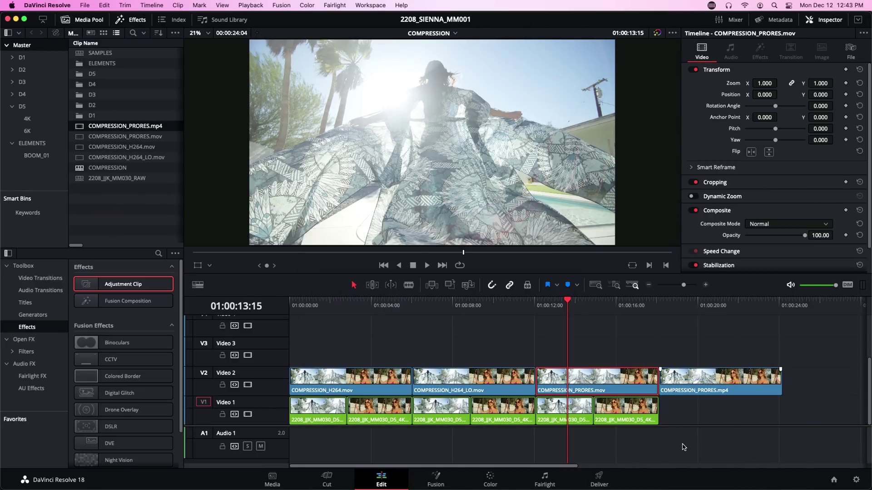
drag(682, 447, 563, 411)
drag(563, 411, 686, 412)
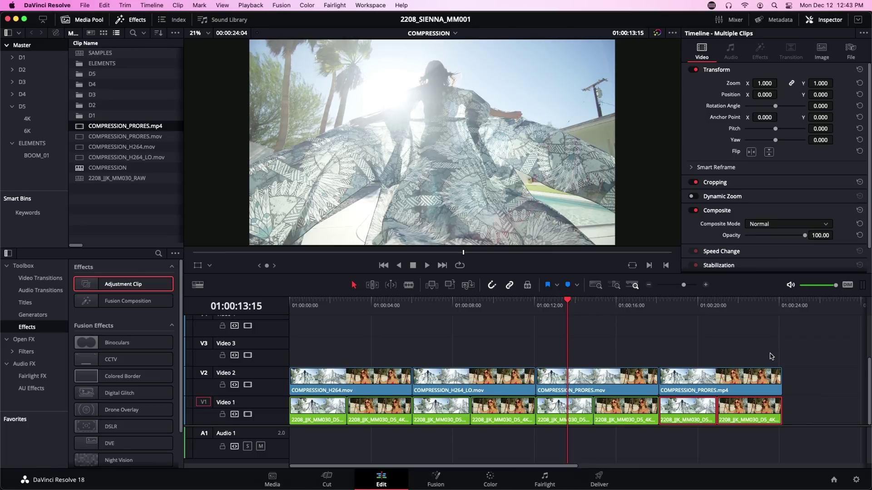
- Set the Composite Mode of all four Video 2 exports to Difference
drag(770, 357, 329, 387)
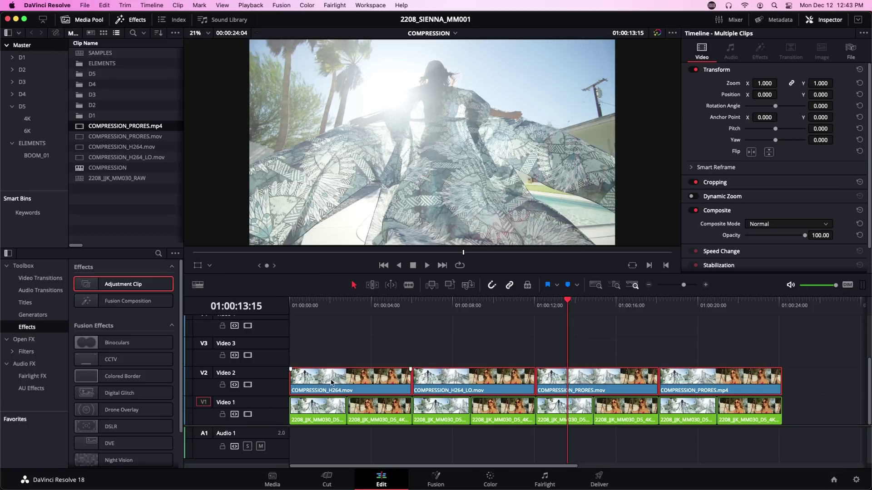
click(781, 226)
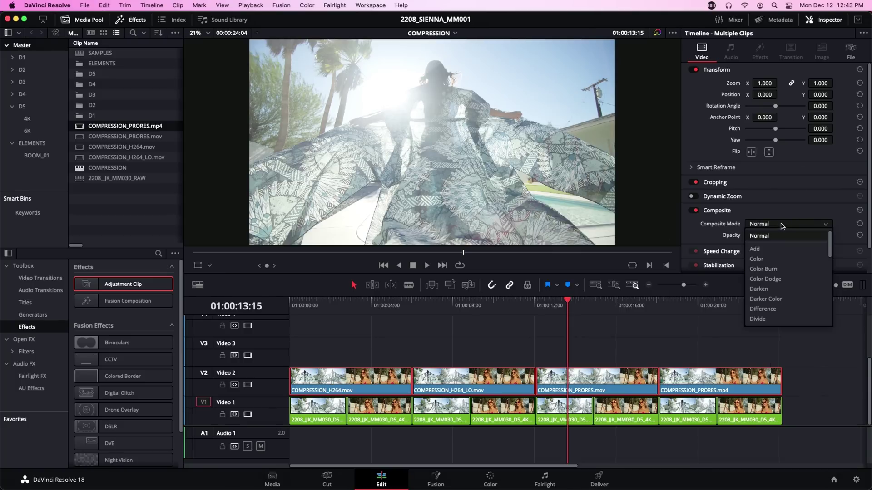
click(782, 309)
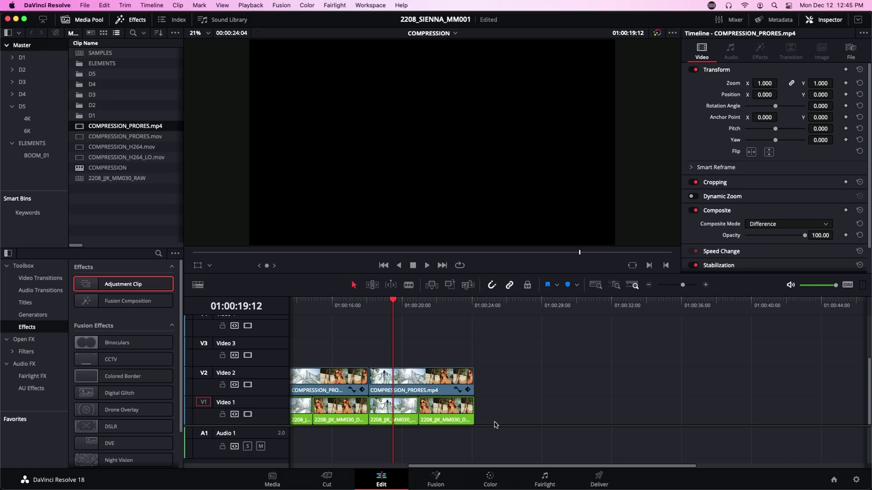
- Copy the last two source clips onto Video 2 and park the playhead on the copies
drag(481, 452, 501, 382)
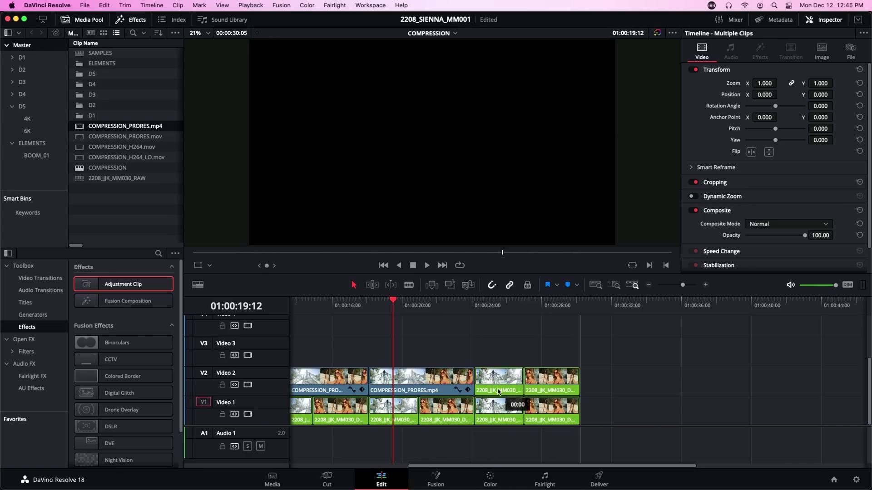
drag(501, 351, 565, 376)
click(500, 304)
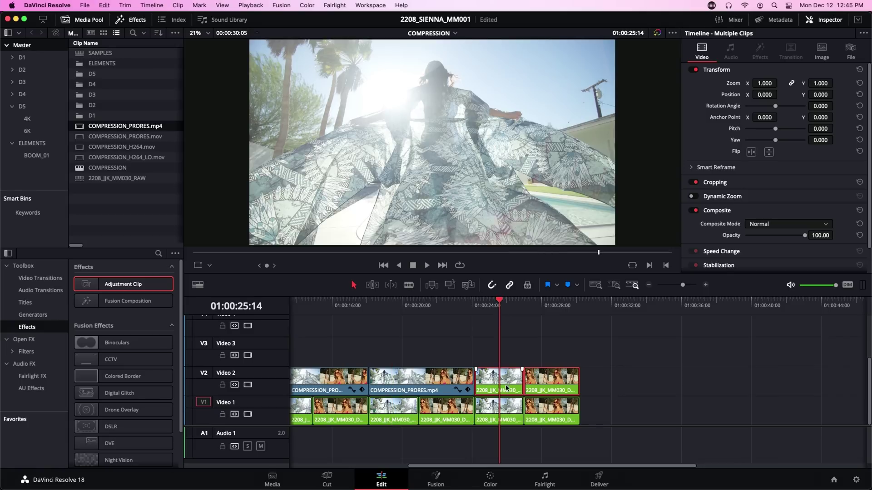
- Set the Video 2 copies to Difference composite mode, then return from Color to the Edit timeline
click(759, 225)
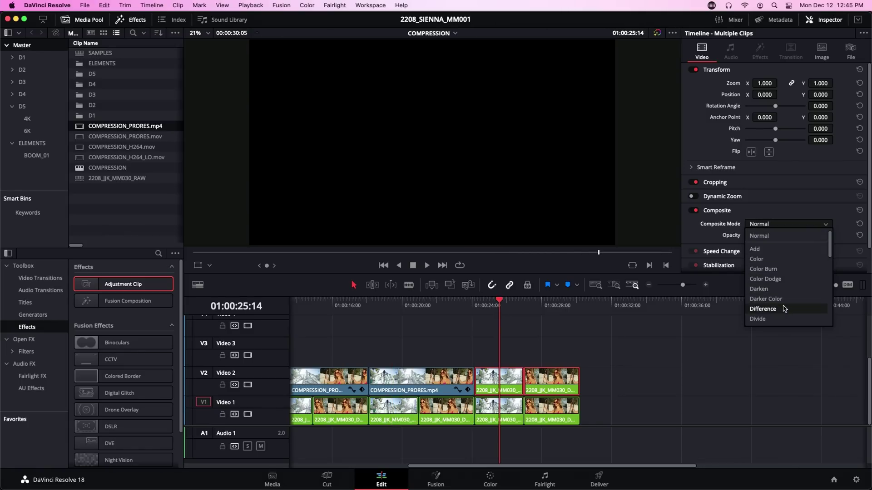
click(783, 308)
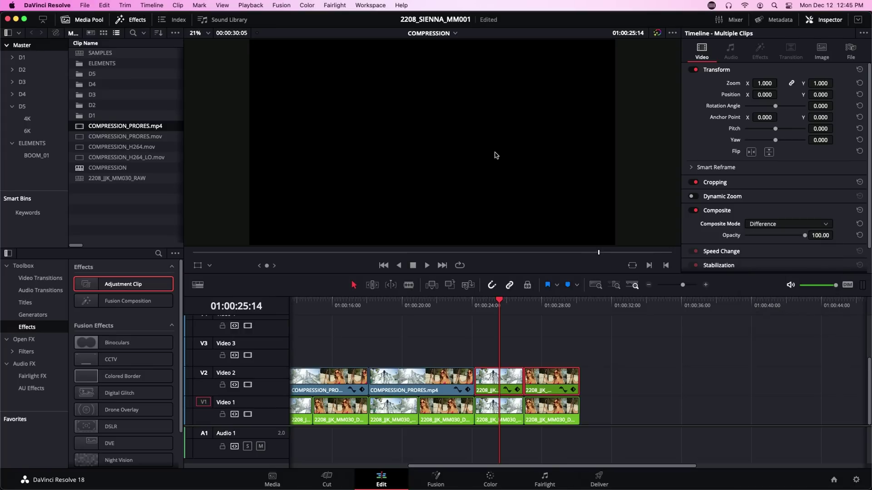
click(489, 479)
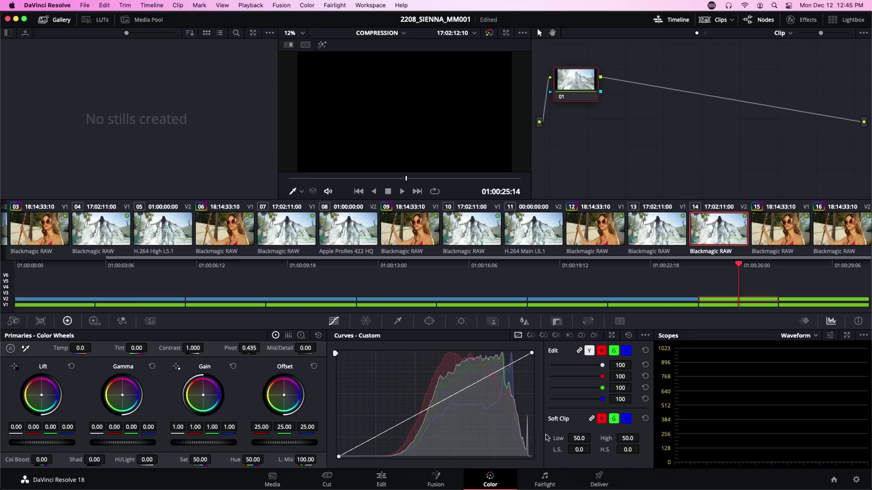
click(383, 478)
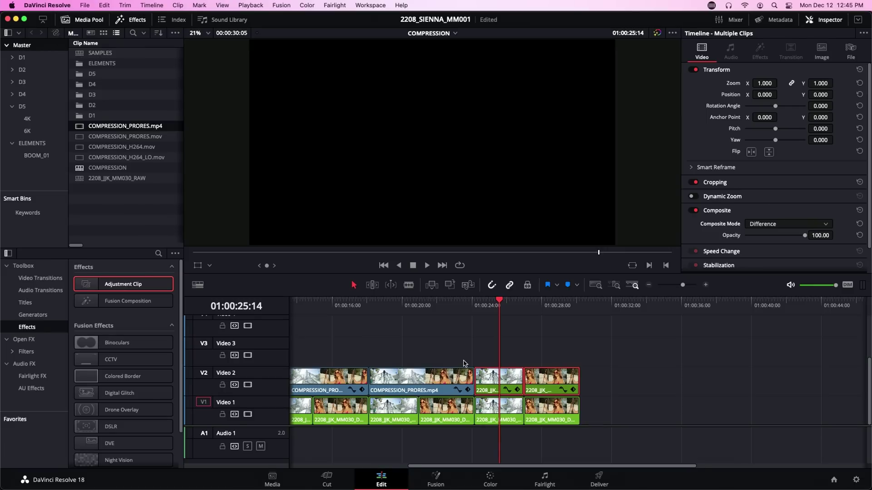
- Play the timeline from 01:00:07:09 to 01:00:12:22 to check the near-black Difference picture
scroll(464, 363, left, 5)
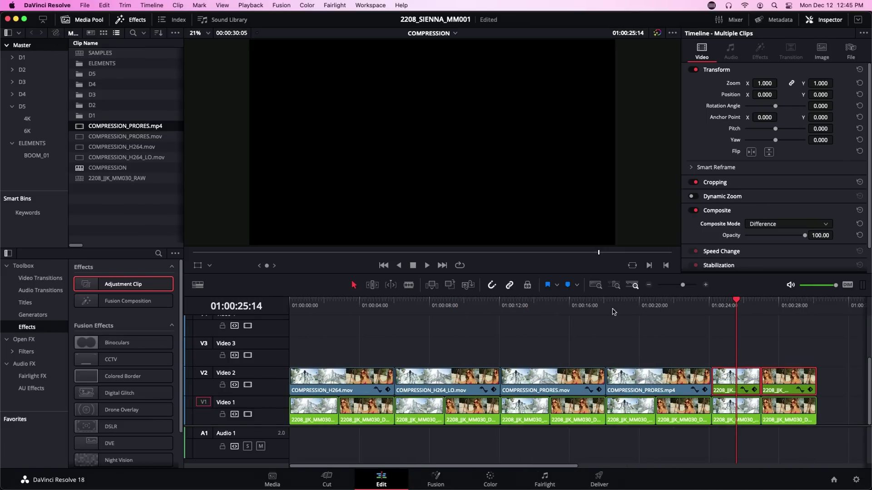
click(417, 307)
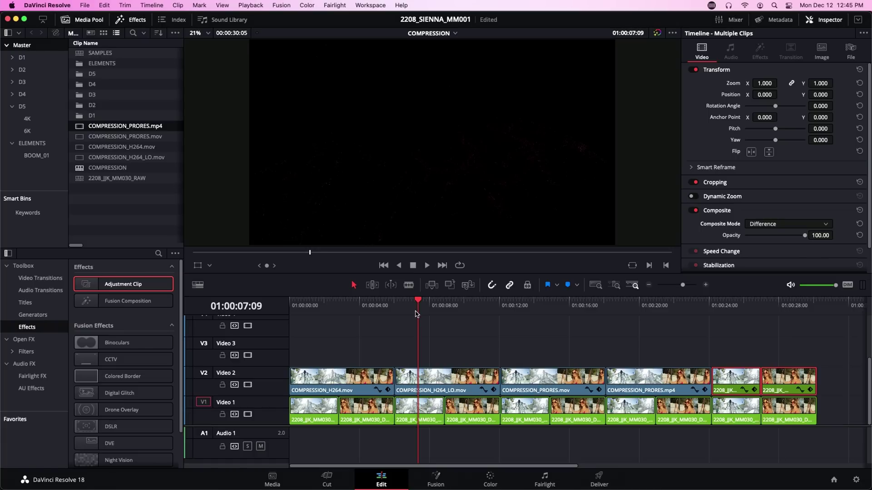
key(space)
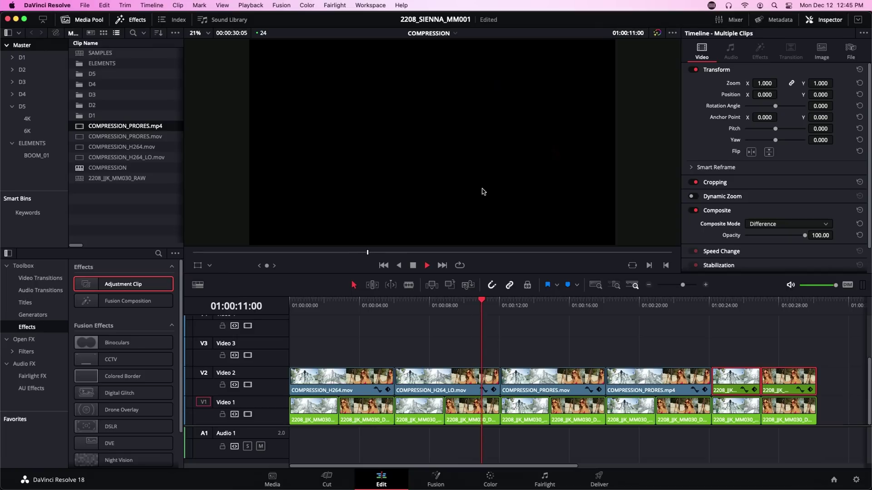
key(space)
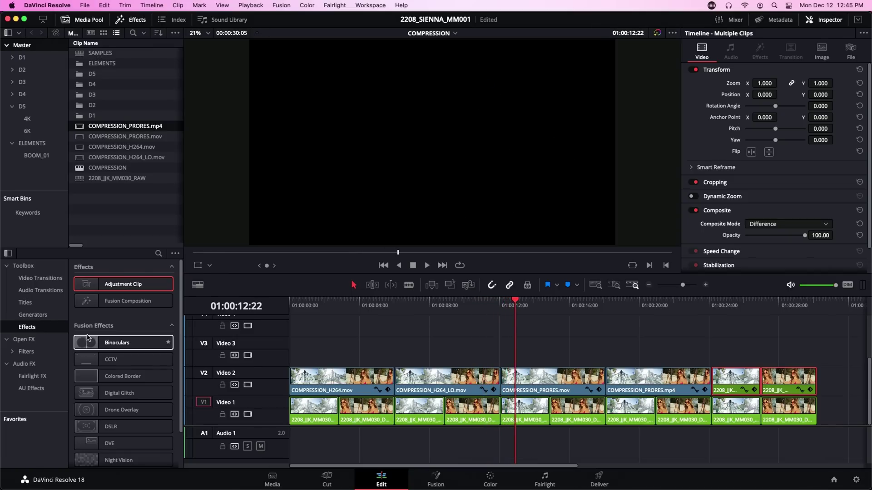
- Place an Adjustment Clip on Video 3 spanning from the start to the timeline end
drag(87, 285, 287, 357)
drag(375, 348, 816, 349)
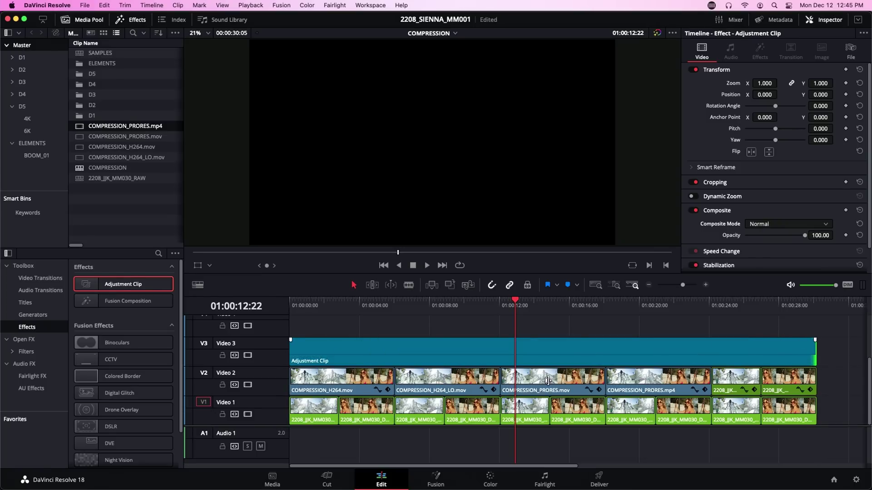
- Steepen the Adjustment Clip's curve to amplify the Difference image, then view frame 01:00:06:16
click(491, 477)
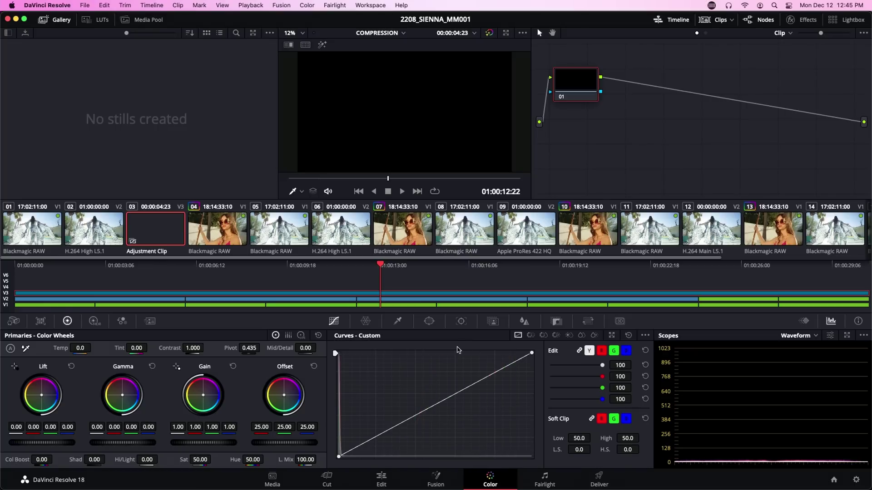
drag(532, 353, 376, 342)
click(393, 487)
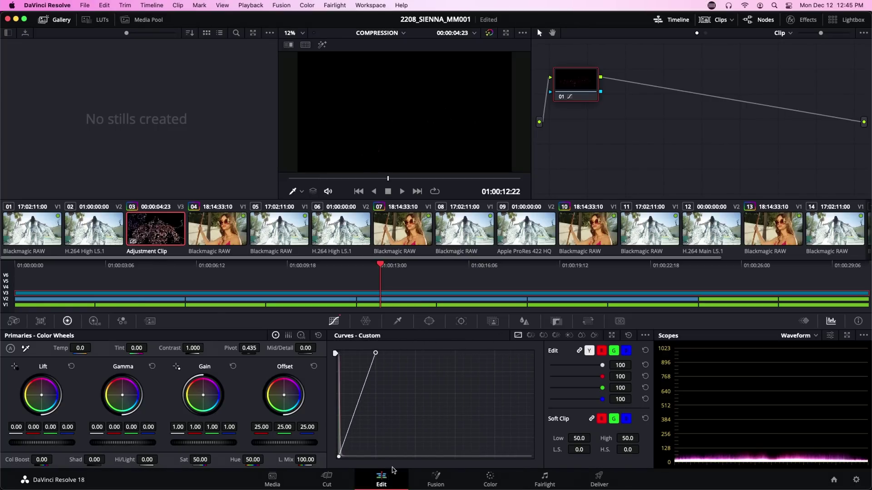
click(405, 307)
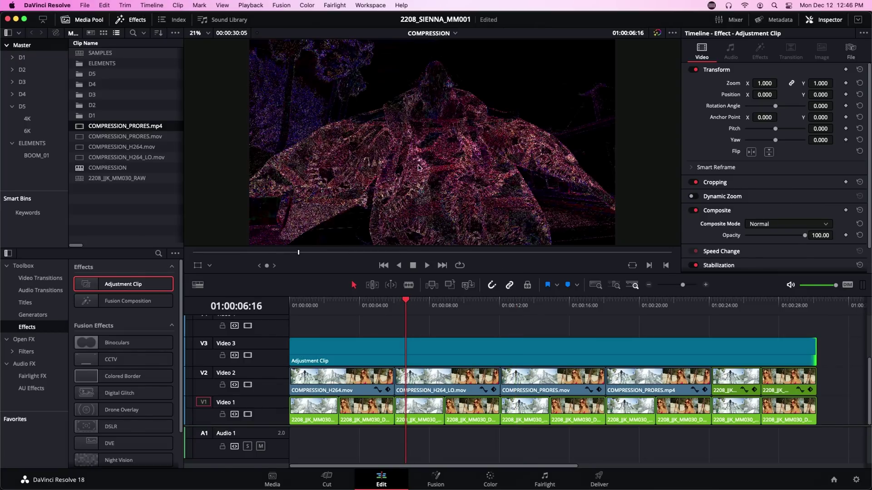
click(248, 355)
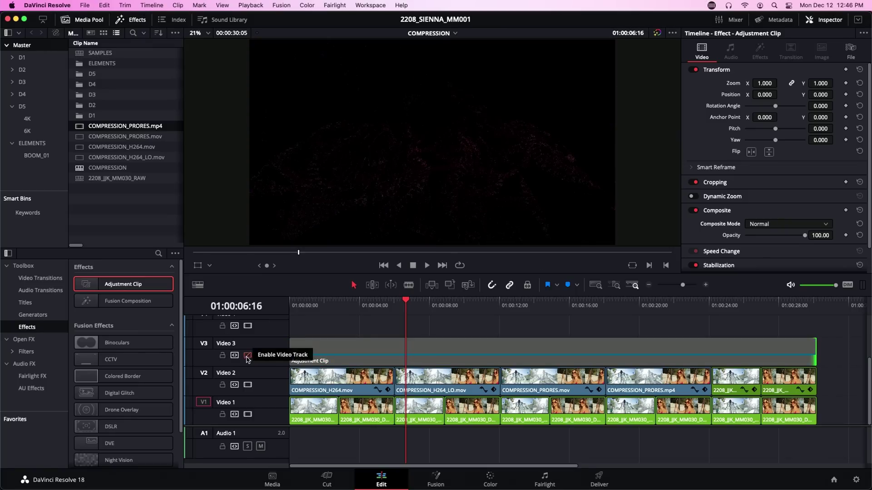
click(248, 358)
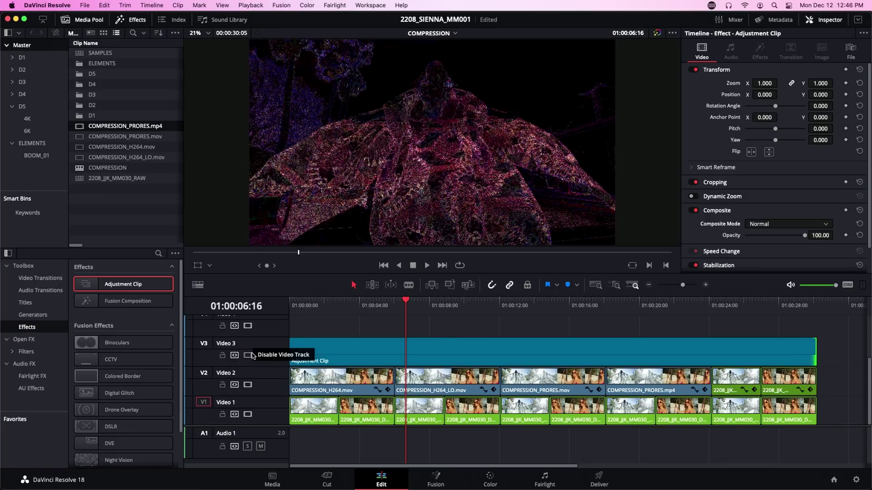
key(space)
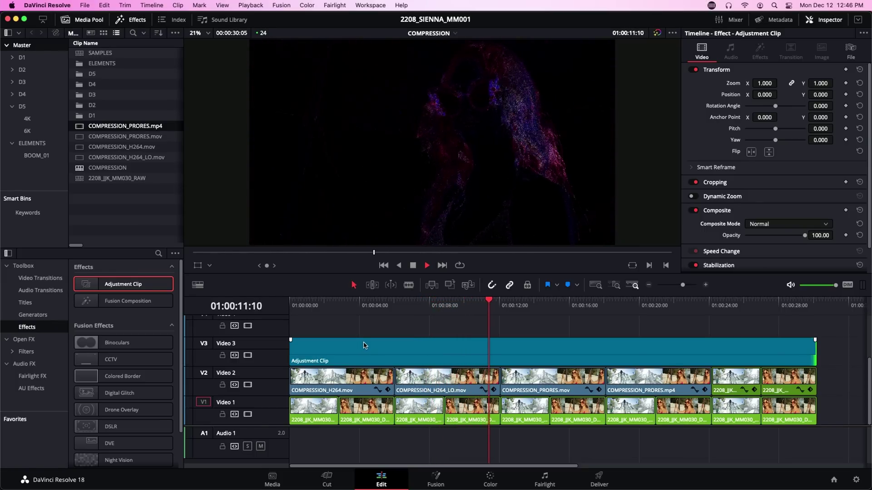
key(space)
drag(442, 301, 396, 307)
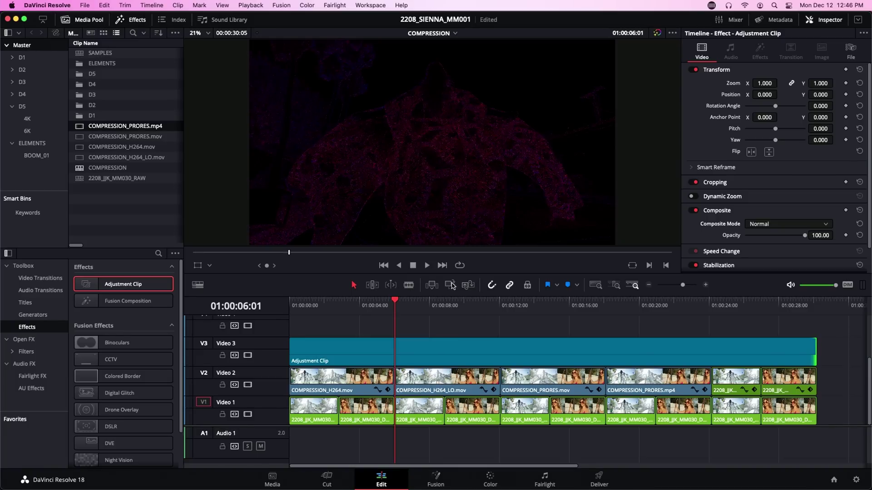
key(space)
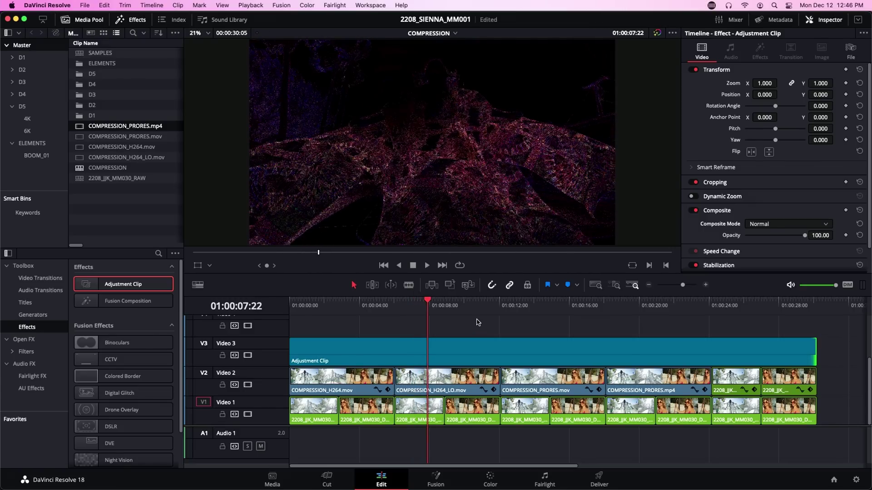
key(/)
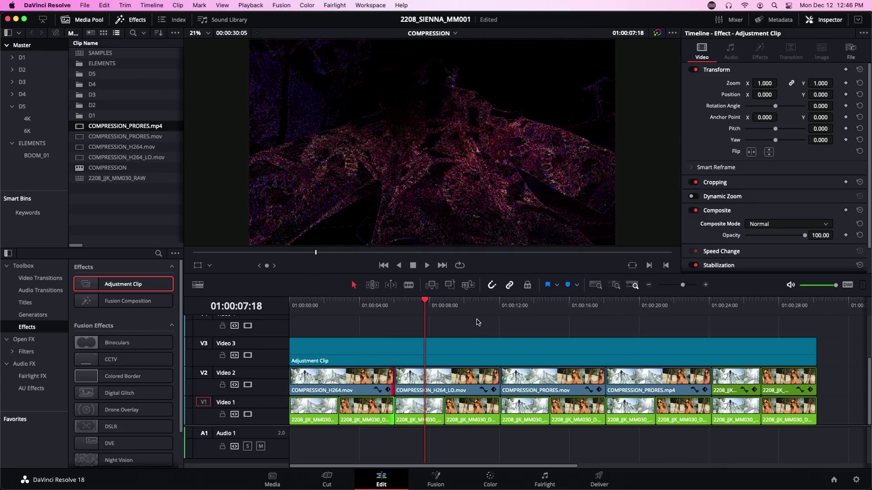
key(Left)
key(Left)
key(Left)
key(Left)
key(Left)
key(Left)
key(Left)
key(Left)
key(Left)
key(Left)
key(Left)
key(Left)
key(Left)
key(Left)
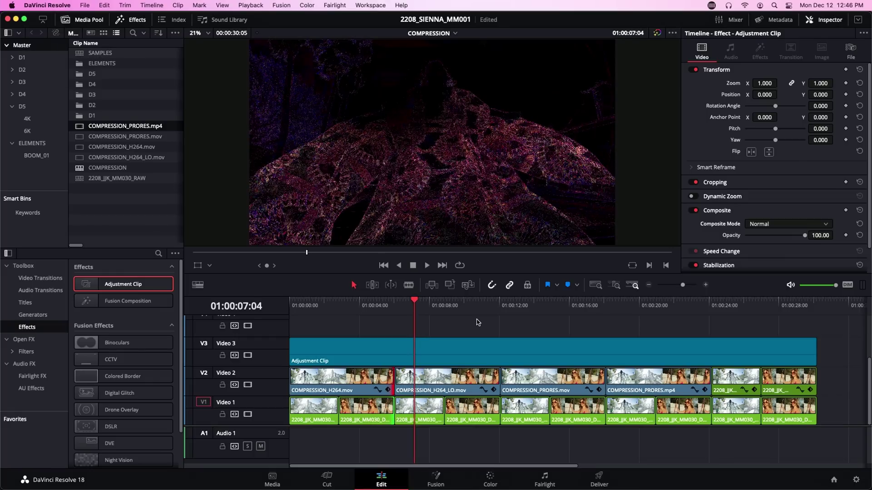
key(Right)
key(Right)
key(Right)
key(Right)
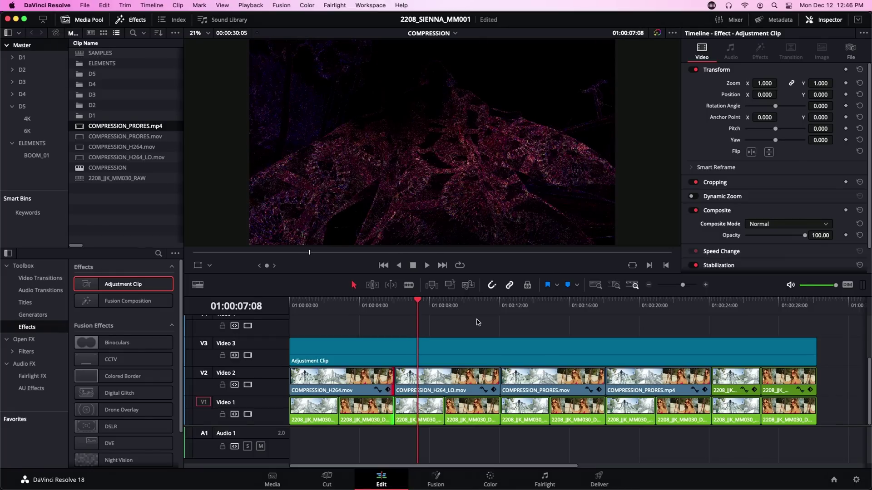
key(Left)
key(Right)
key(Left)
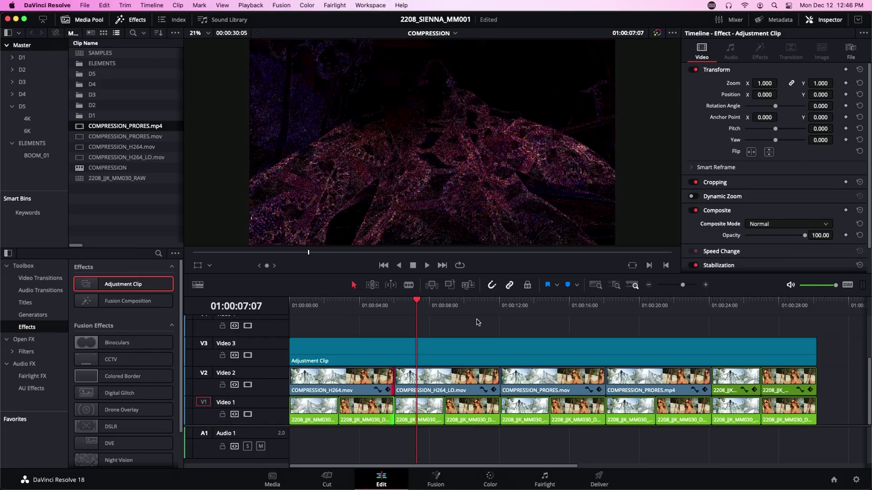
key(Right)
key(Left)
key(Right)
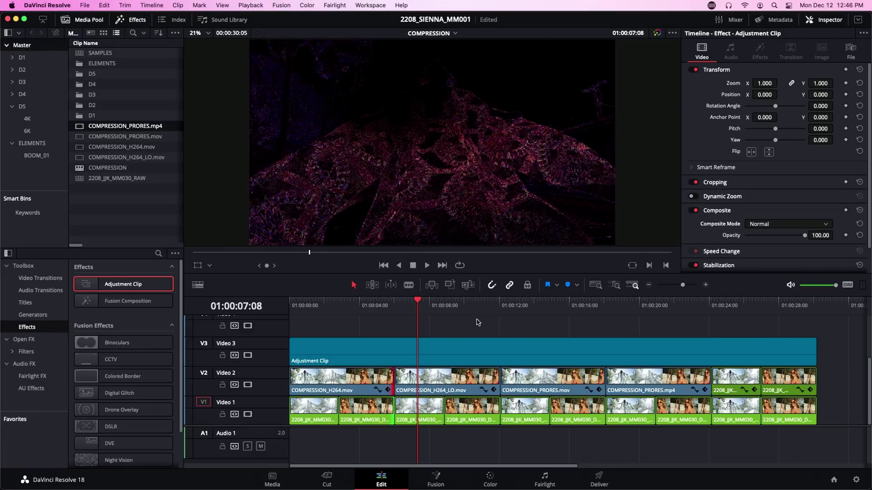
key(Left)
key(Right)
key(Left)
key(Left)
key(Left)
key(Left)
key(Left)
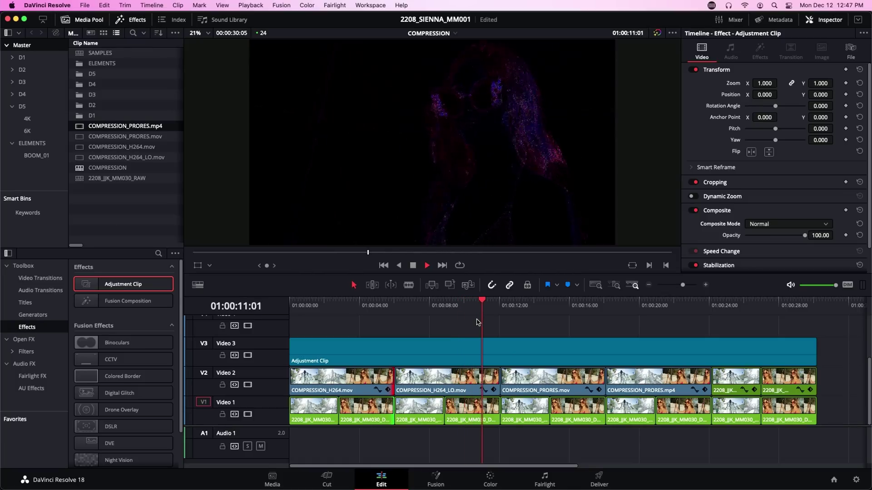
key(space)
key(slash)
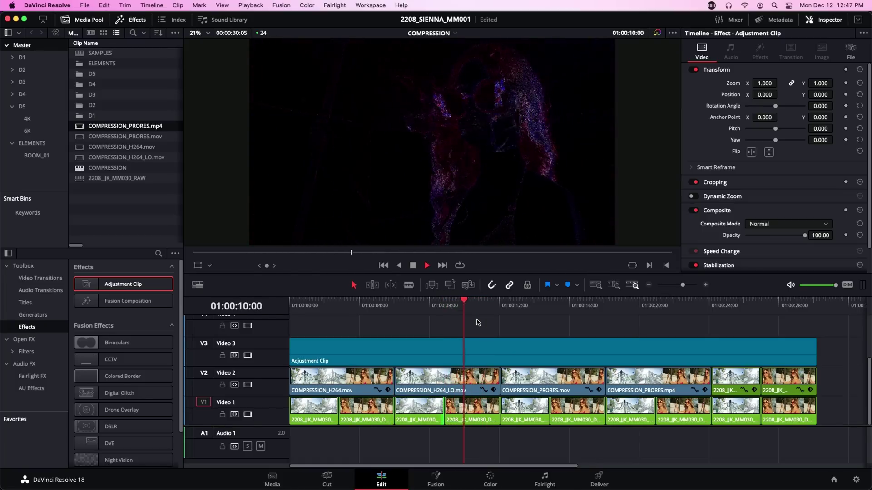
key(slash)
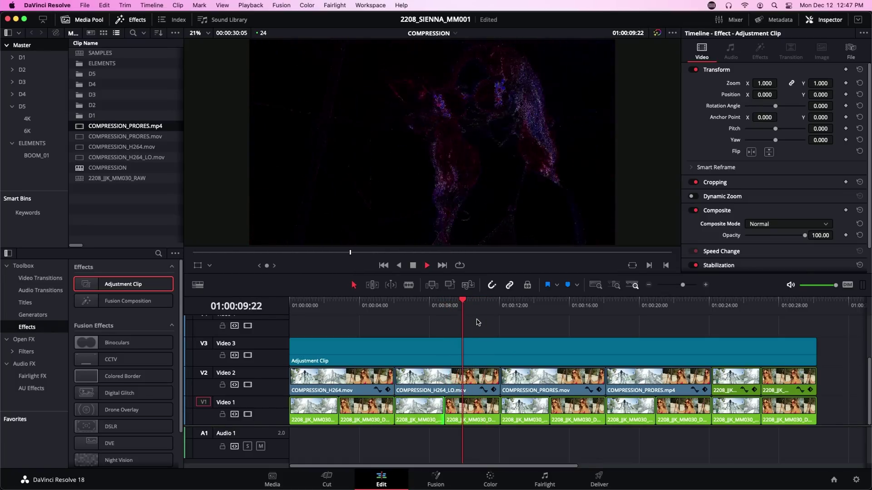
key(slash)
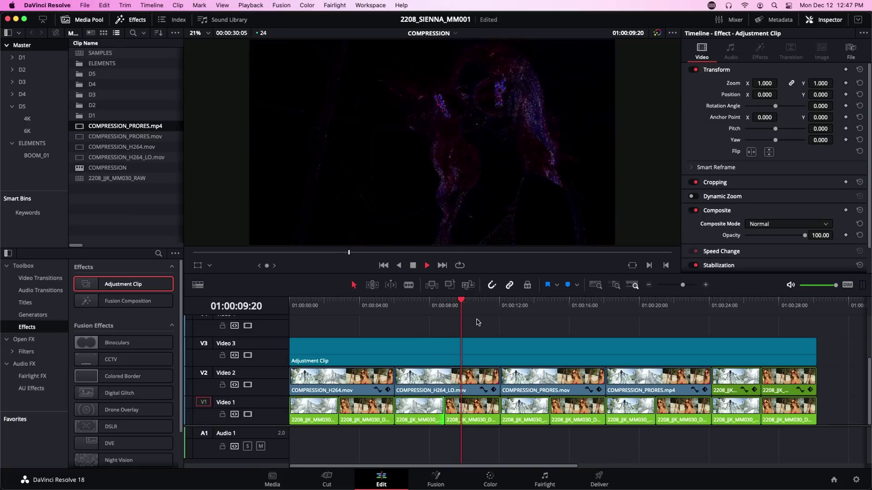
key(space)
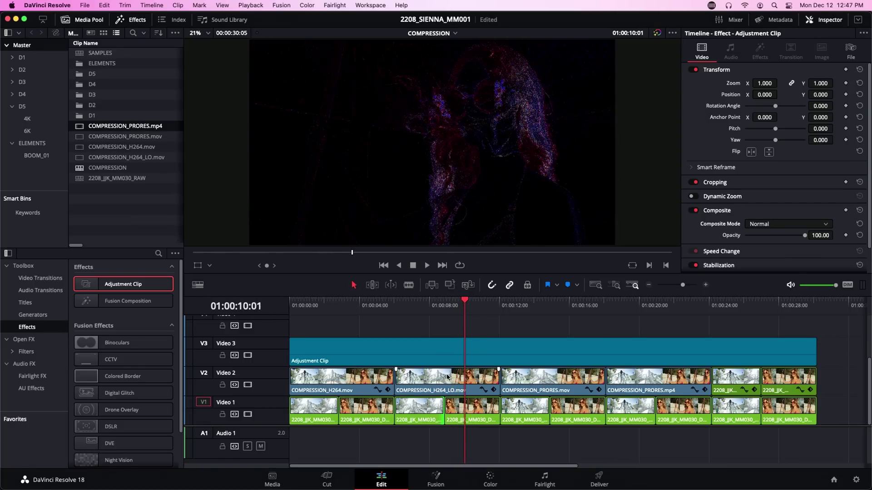
drag(305, 302, 286, 304)
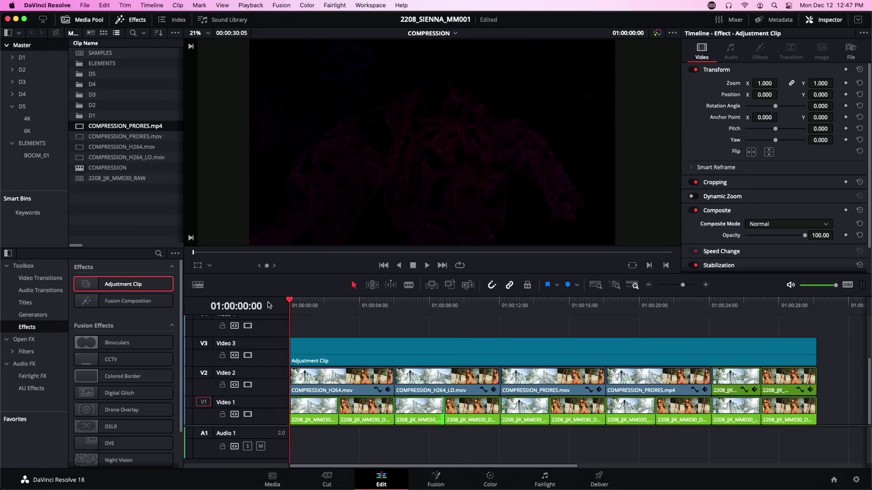
key(space)
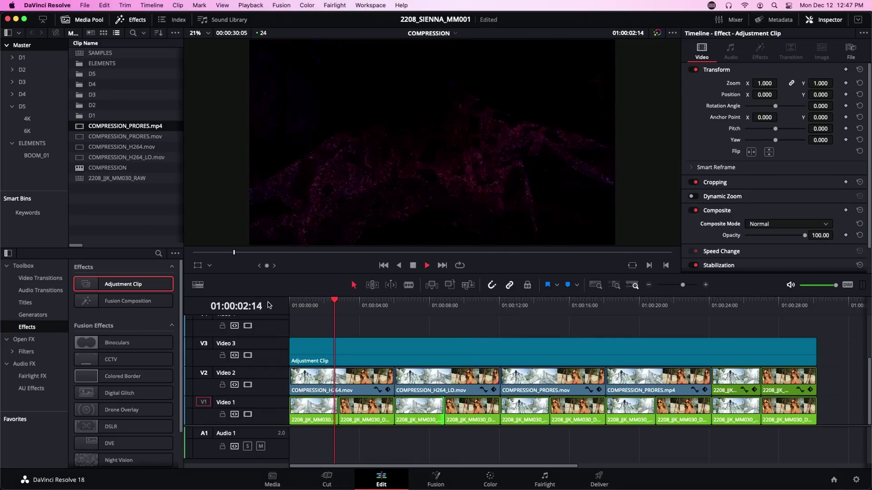
key(space)
key(Left)
key(Left)
key(Left)
key(Left)
key(Left)
key(Left)
key(Left)
key(Left)
key(Left)
key(Left)
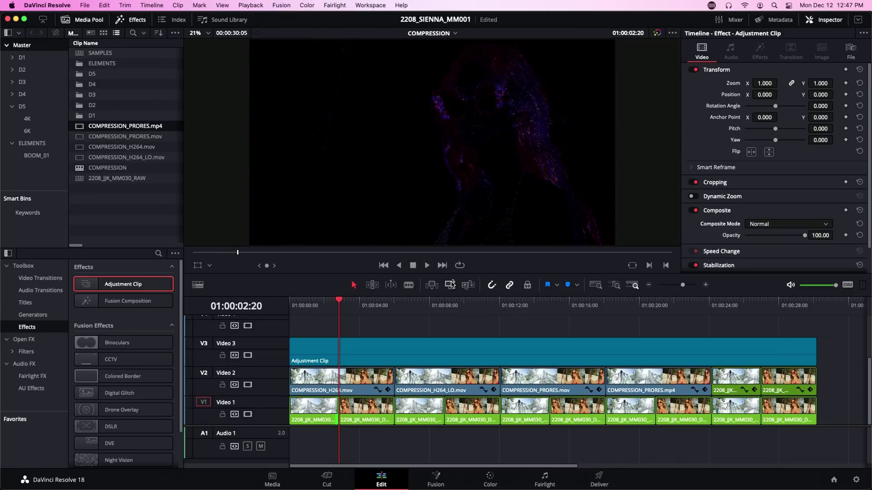
click(395, 309)
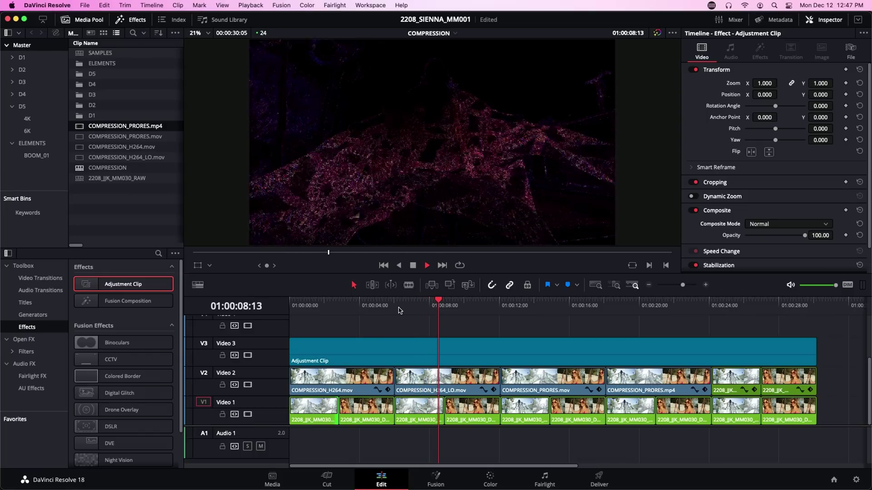
key(alt+/)
key(space)
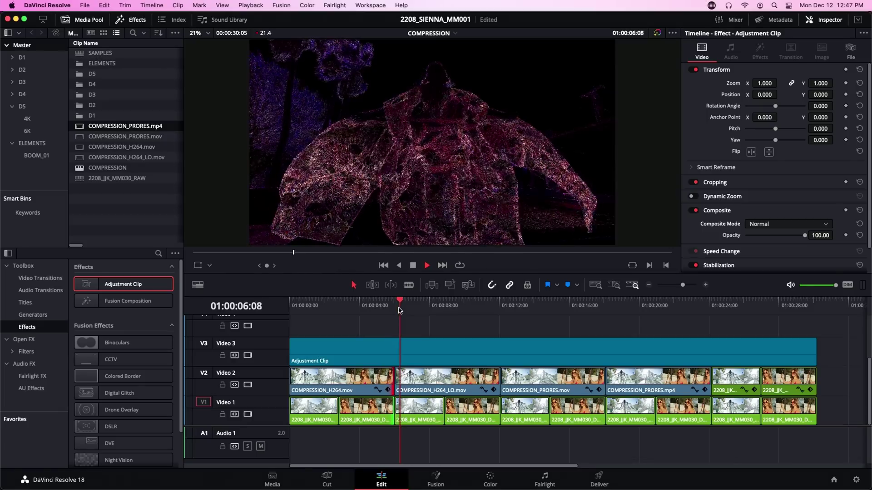
key(space)
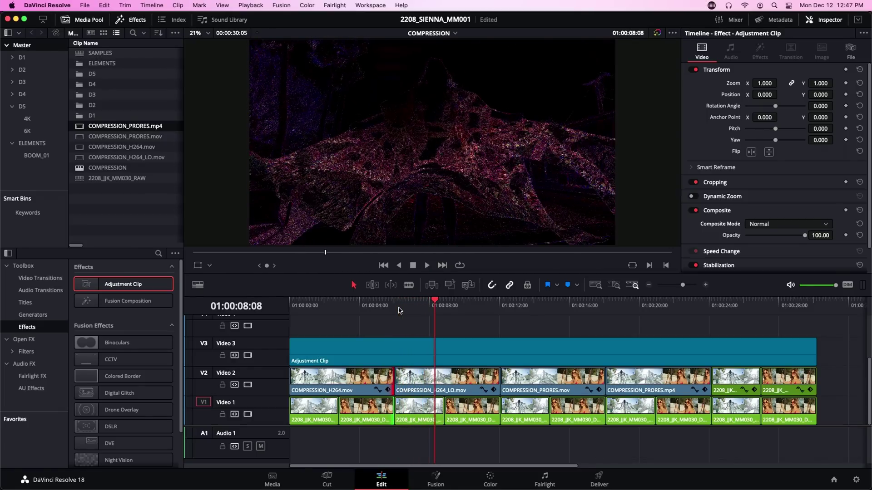
click(500, 305)
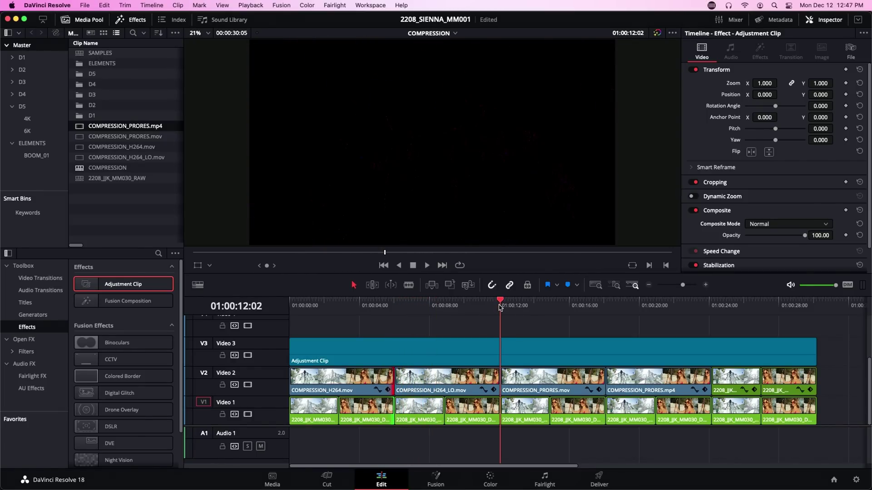
key(space)
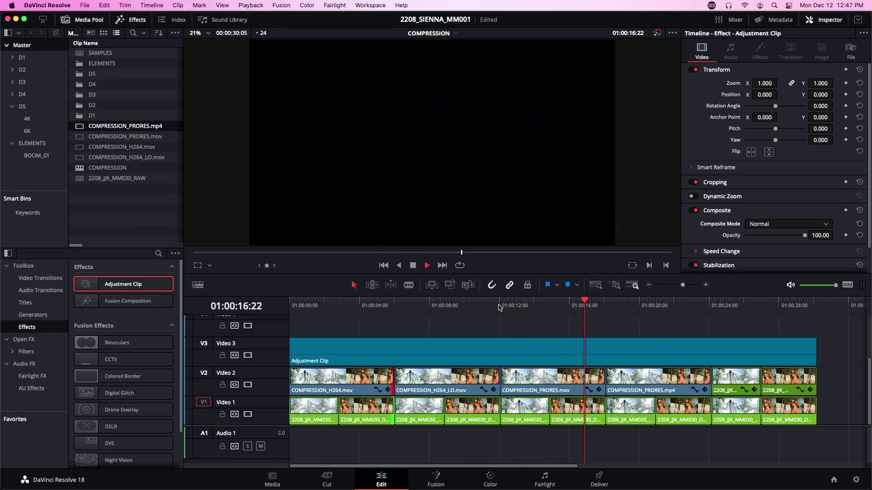
key(Up)
key(Up)
key(space)
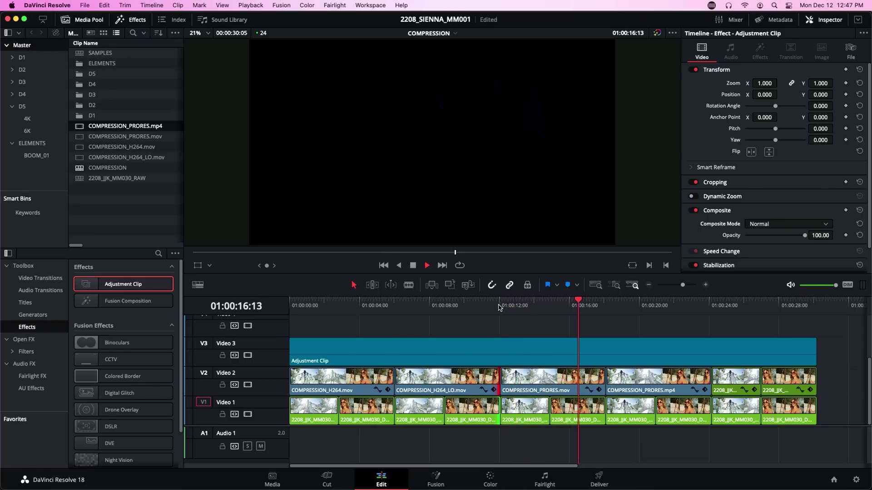
key(space)
scroll(498, 110, up, 3)
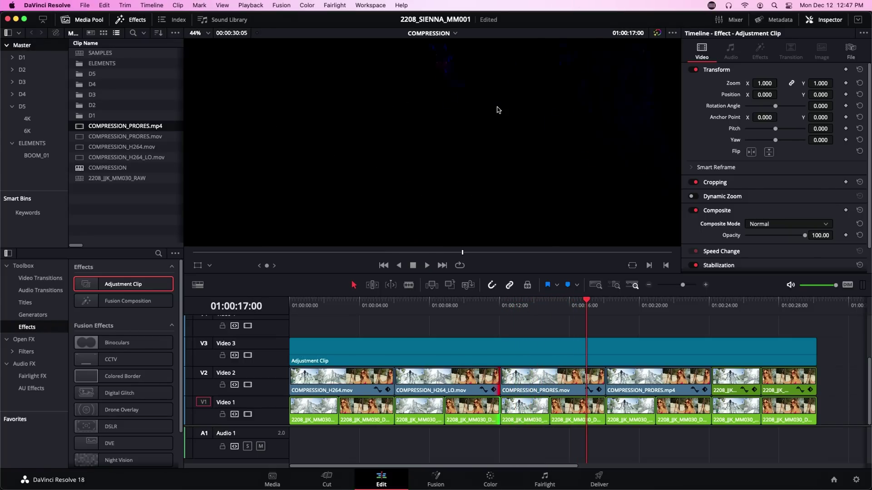
scroll(498, 109, down, 3)
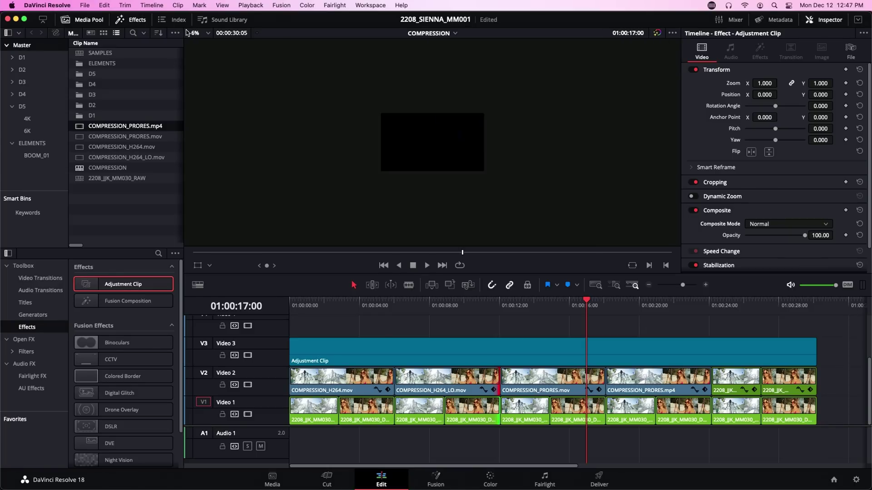
click(202, 33)
click(205, 46)
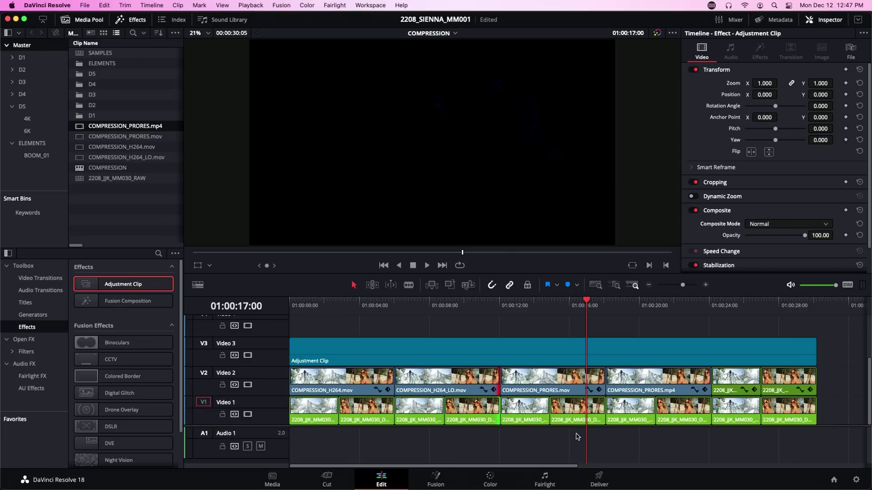
- Delete the middle COMPRESSION_H264_LO.mov and COMPRESSION_PRORES.mov clips from Video 1 and Video 2
scroll(576, 437, left, 10)
drag(586, 443, 426, 389)
key(BackSpace)
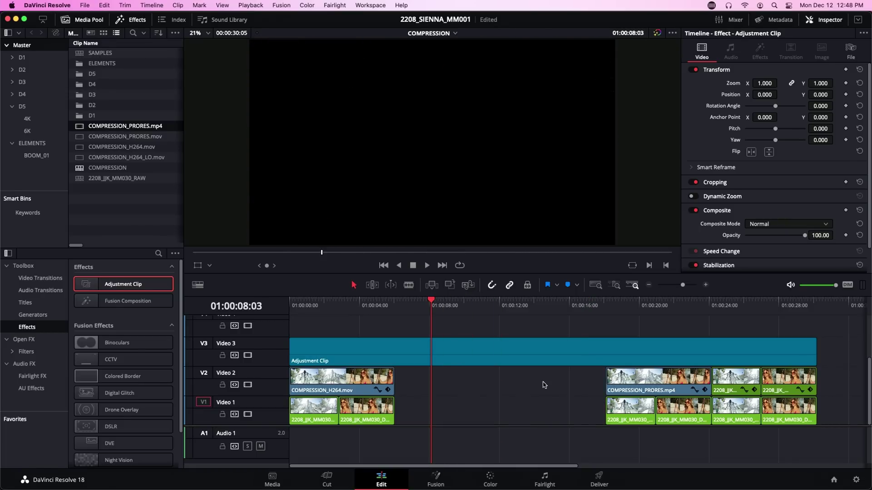
- Slide the COMPRESSION_PRORES.mp4 group left into the gap and trim the Adjustment Clip to match
drag(544, 385, 684, 422)
drag(677, 385, 471, 387)
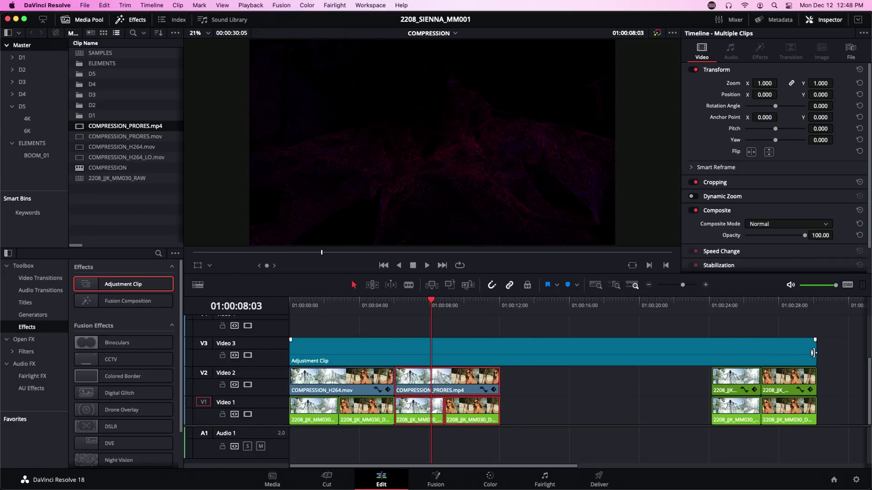
drag(813, 353, 499, 352)
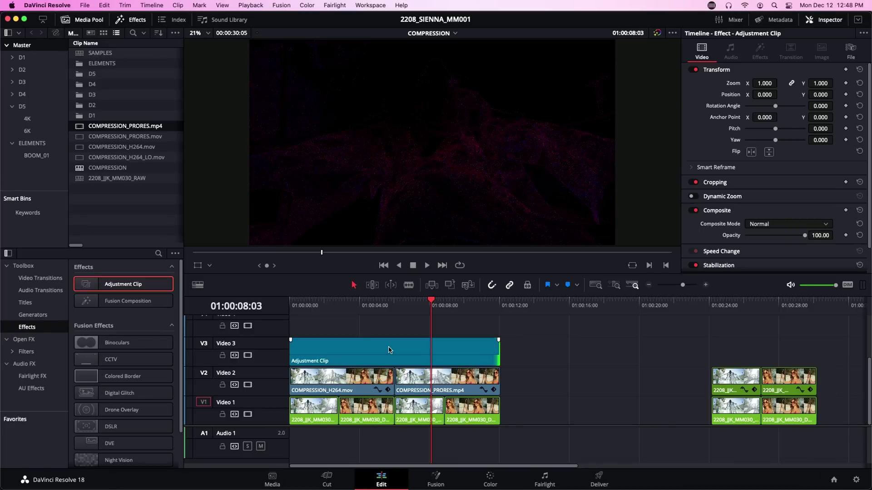
key(super+Tab)
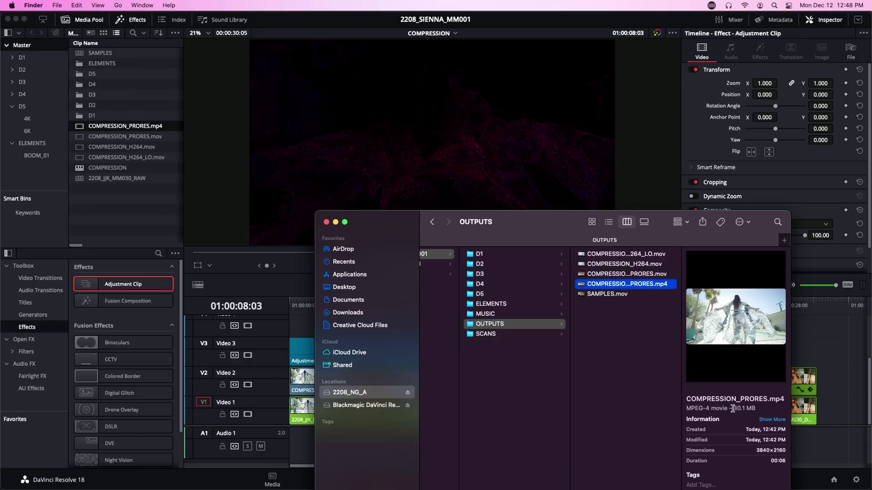
- Show COMPRESSION_H264.mov's details in OUTPUTS: a 32.8 MB 3840×2160 QuickTime movie
click(623, 264)
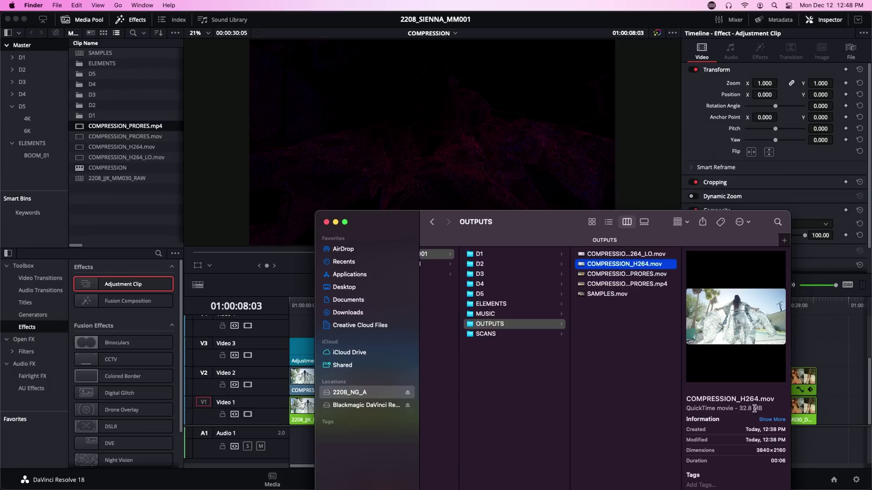
click(312, 333)
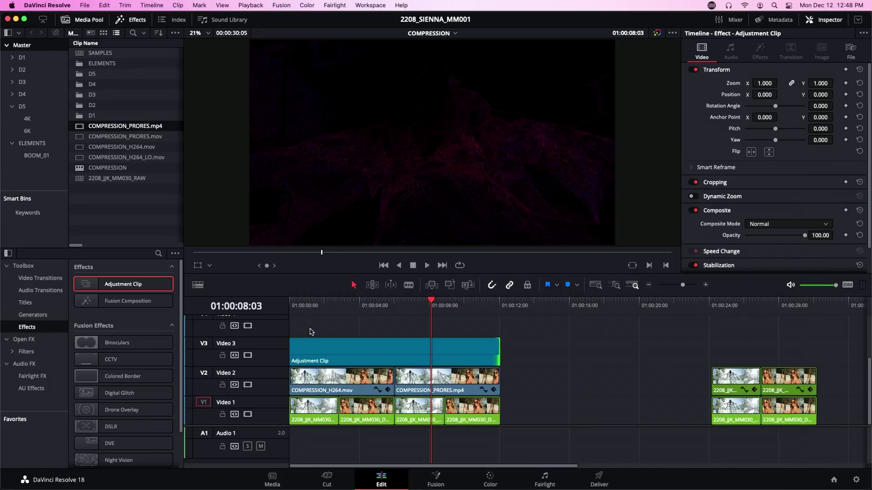
click(294, 303)
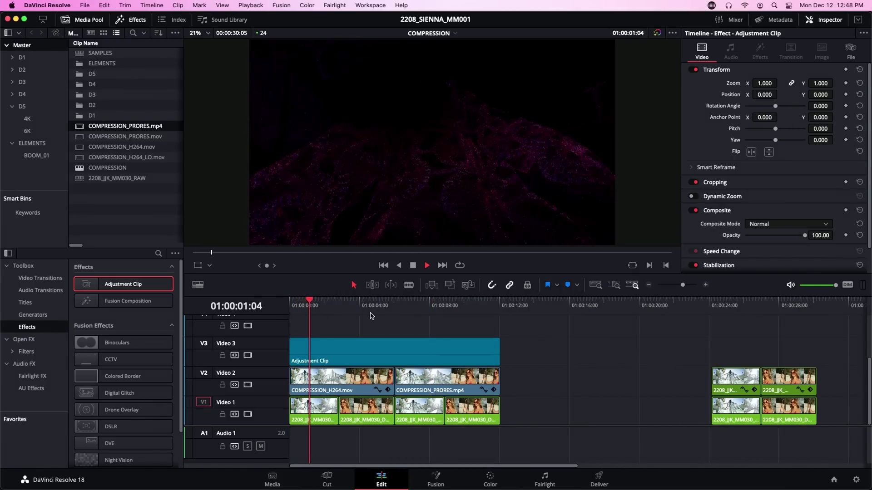
key(space)
click(400, 309)
key(space)
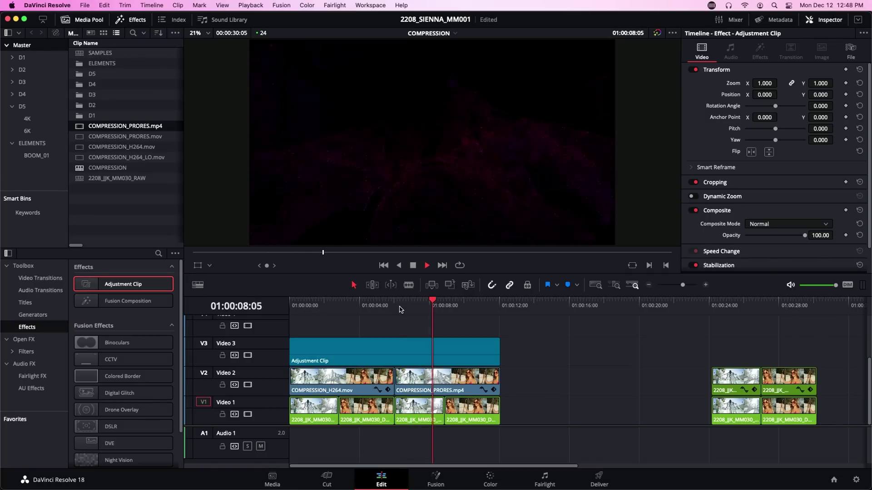
key(space)
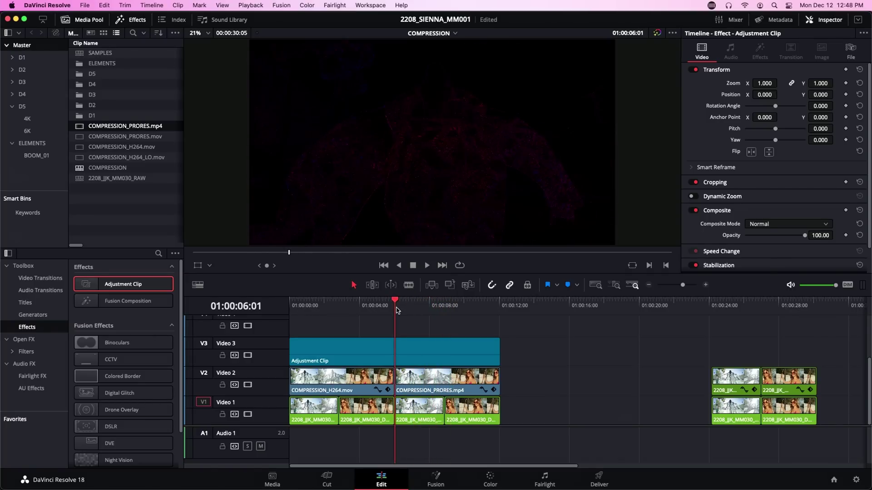
click(286, 307)
key(space)
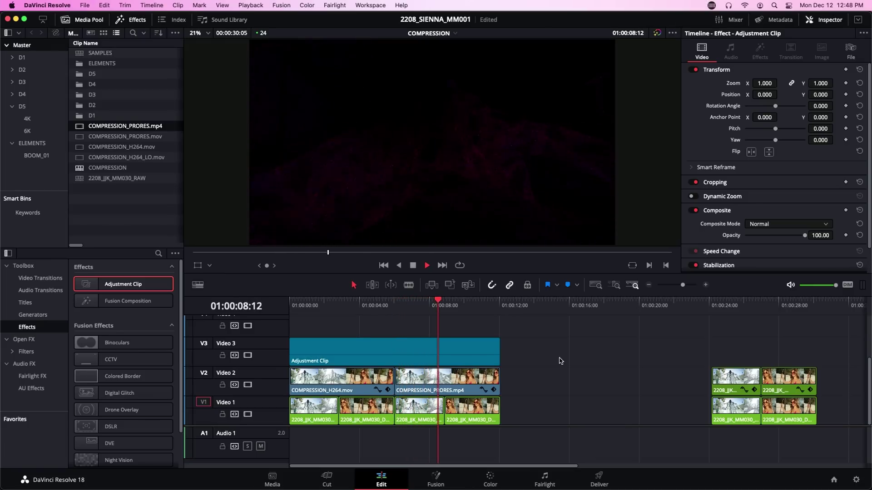
key(space)
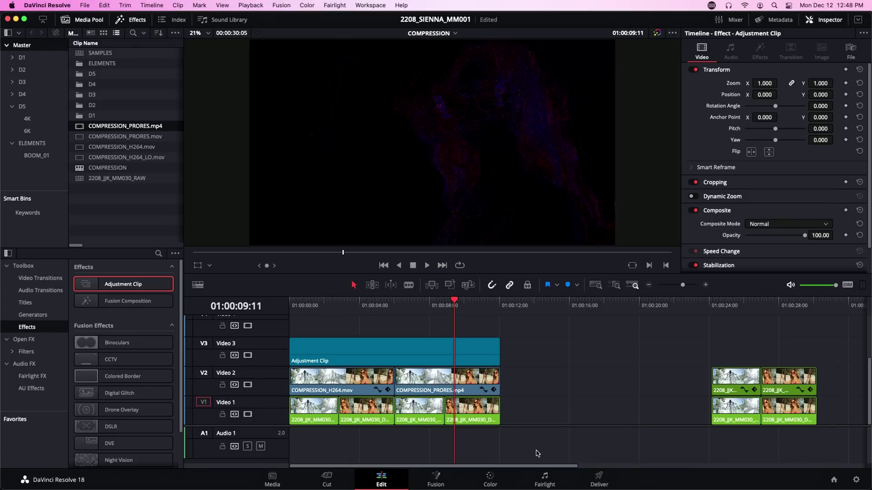
drag(537, 452, 331, 416)
click(570, 380)
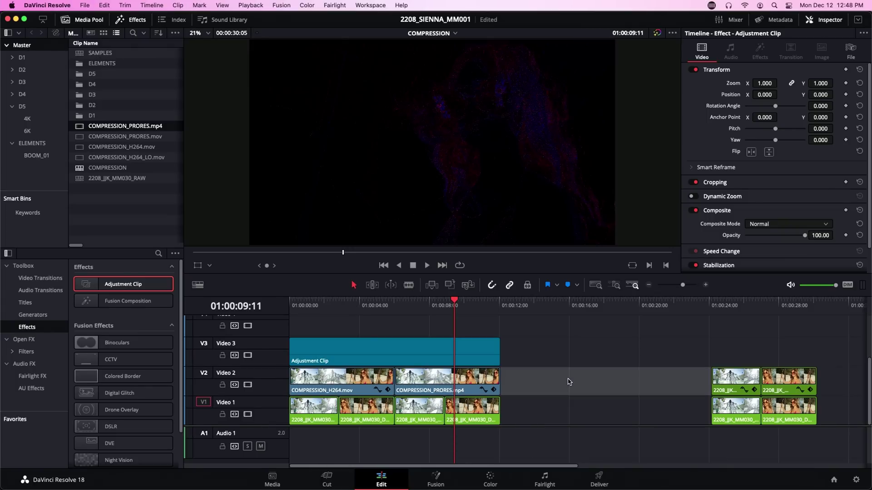
click(445, 380)
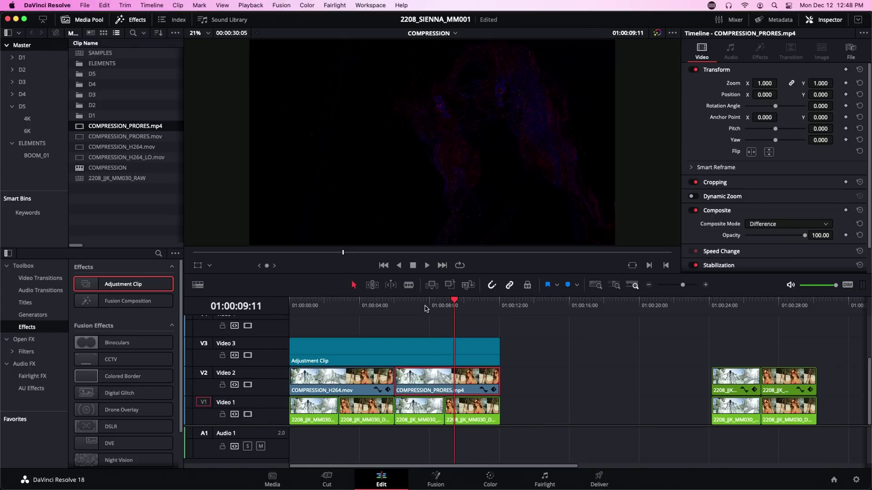
drag(426, 307, 398, 312)
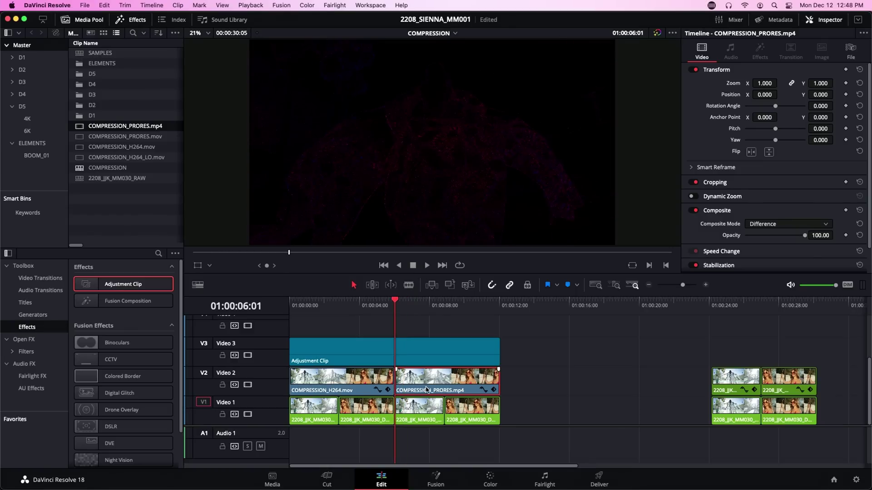
click(302, 380)
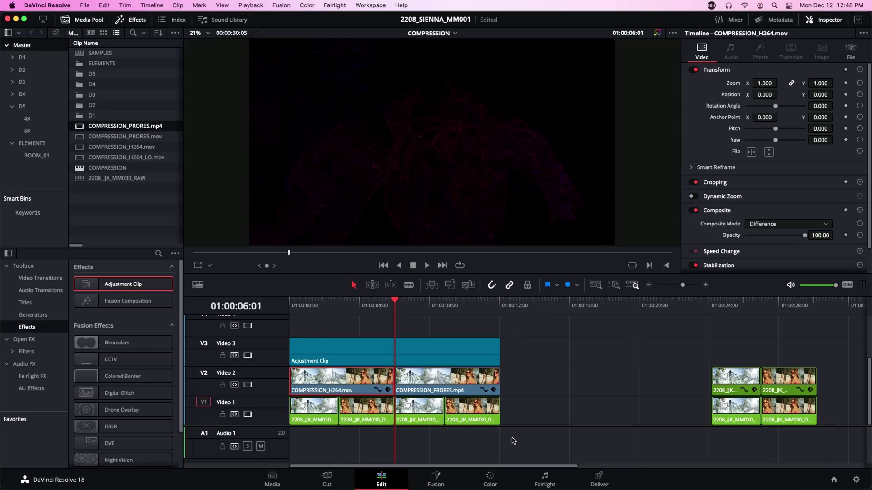
- On the Color page, alternate between clips 04 and 07 to compare their Waveform noise
click(489, 480)
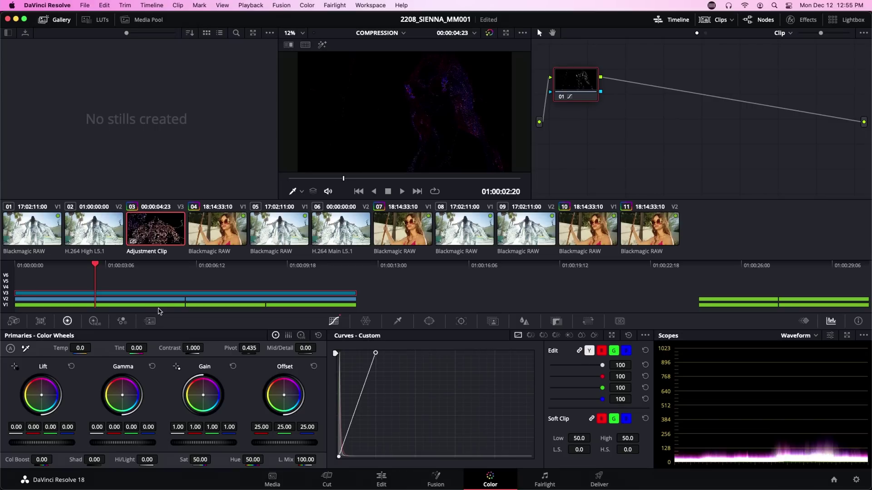
click(158, 308)
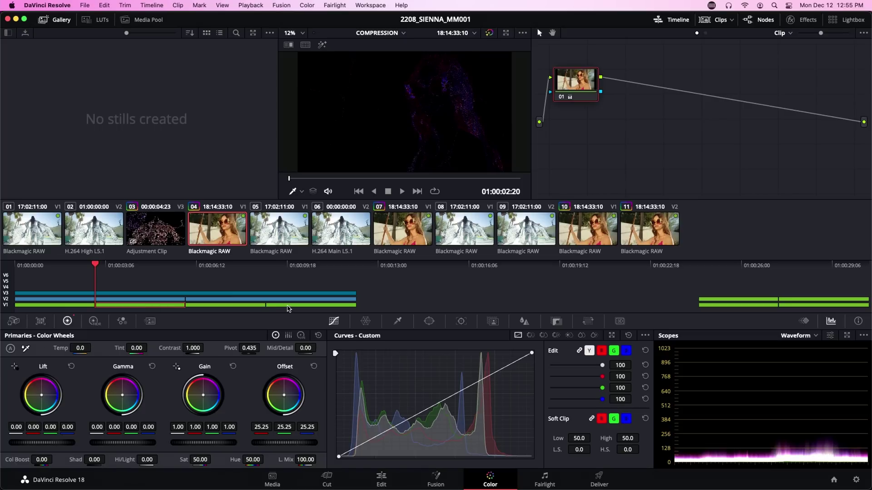
click(286, 308)
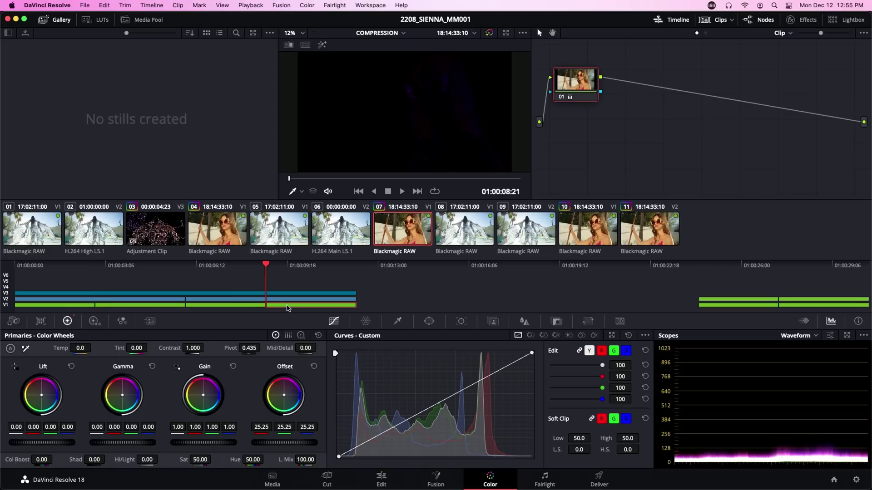
click(139, 308)
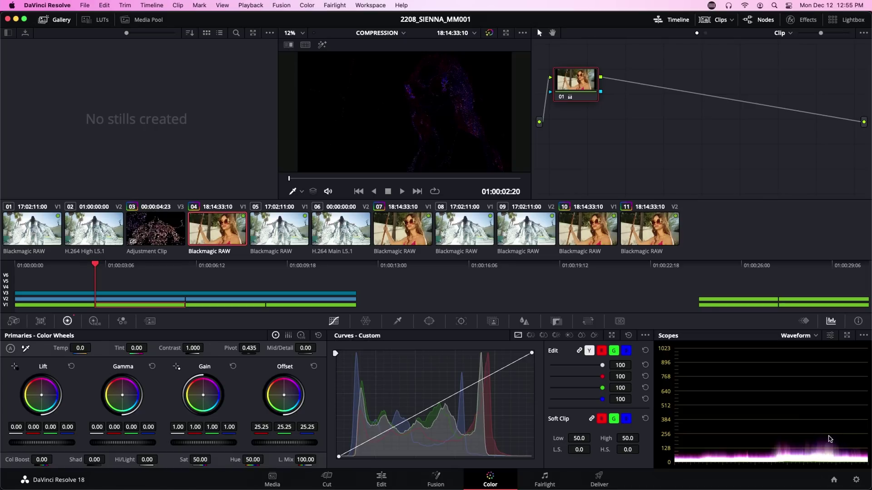
click(299, 308)
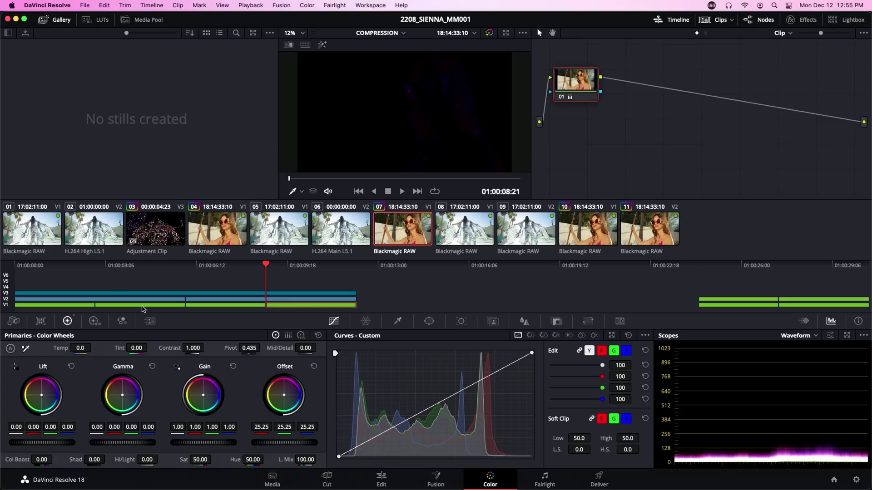
click(142, 306)
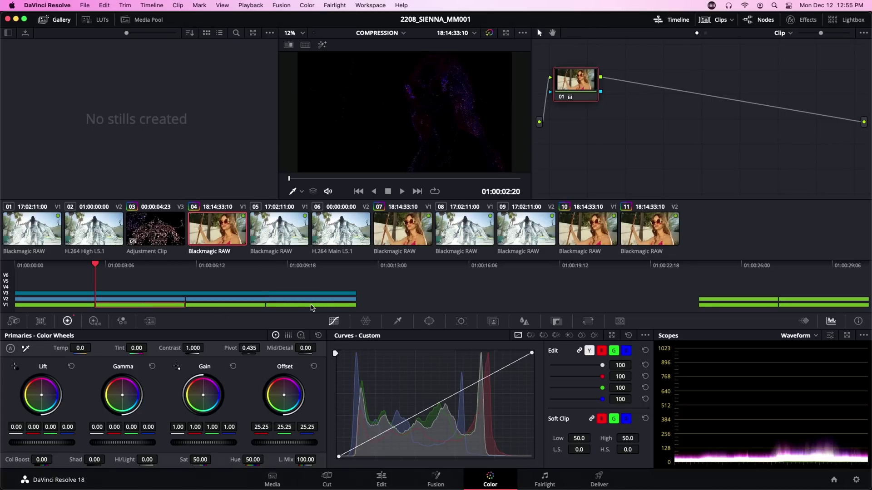
click(311, 305)
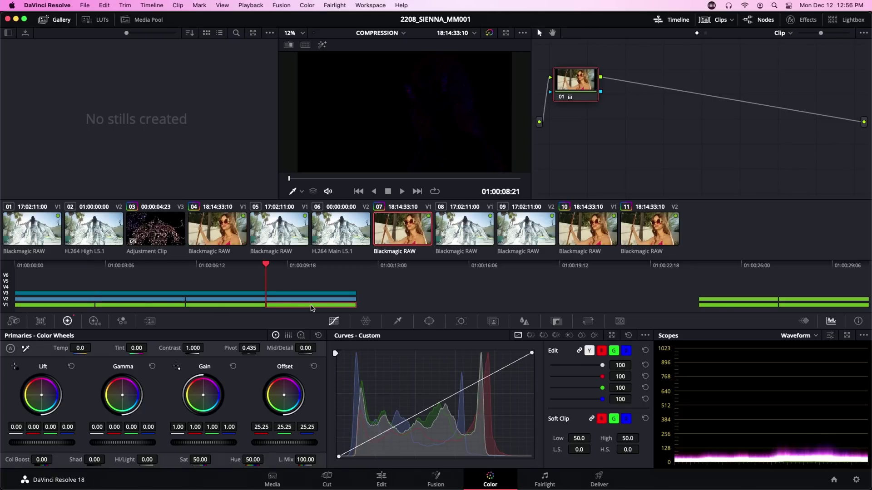